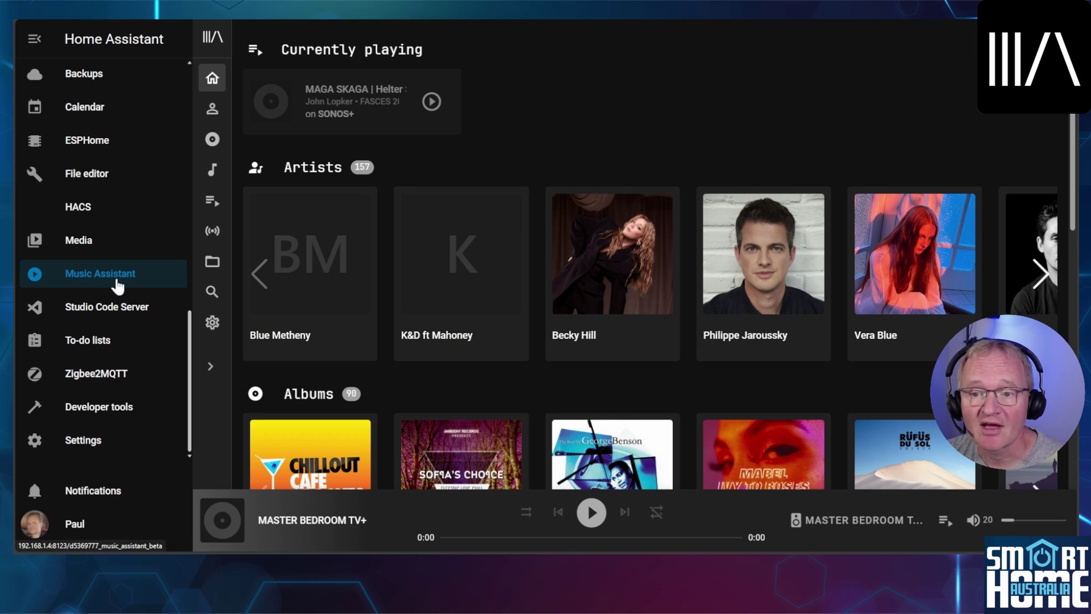
- Open Music Assistant from the Home Assistant sidebar and scroll its settings to list the music and player providers
{"action": "left_click", "coordinate": [118, 285]}
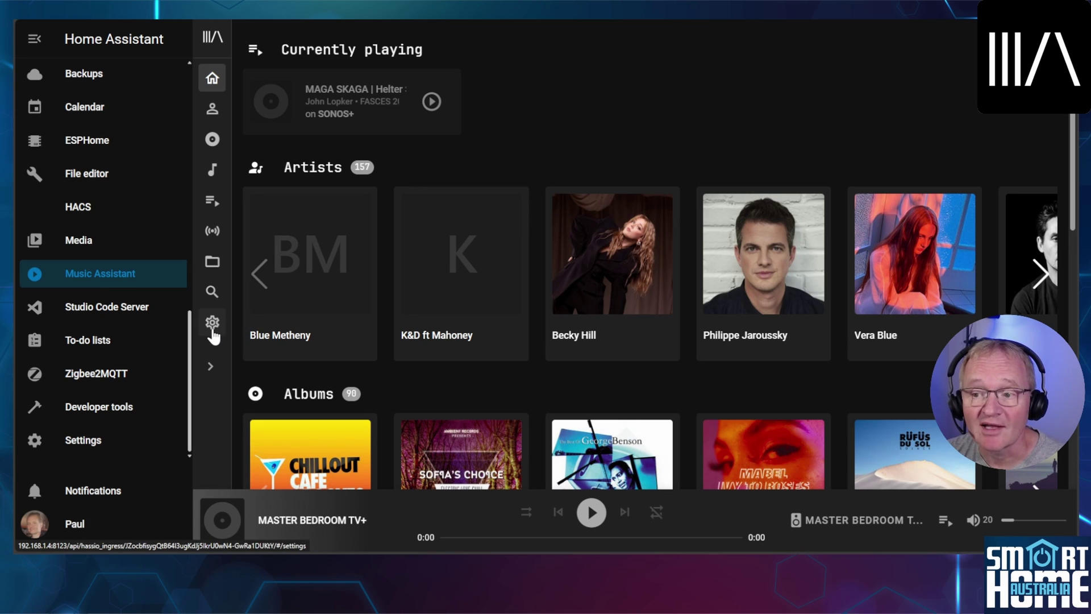
{"action": "left_click", "coordinate": [212, 323]}
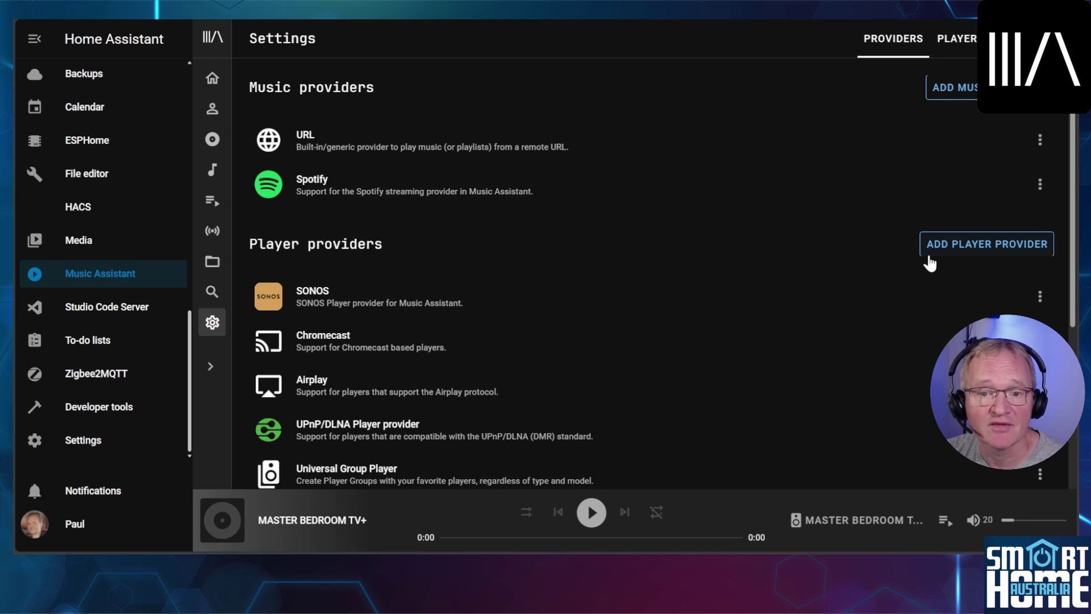
{"action": "scroll", "coordinate": [422, 210], "scroll_direction": "down", "scroll_amount": 6}
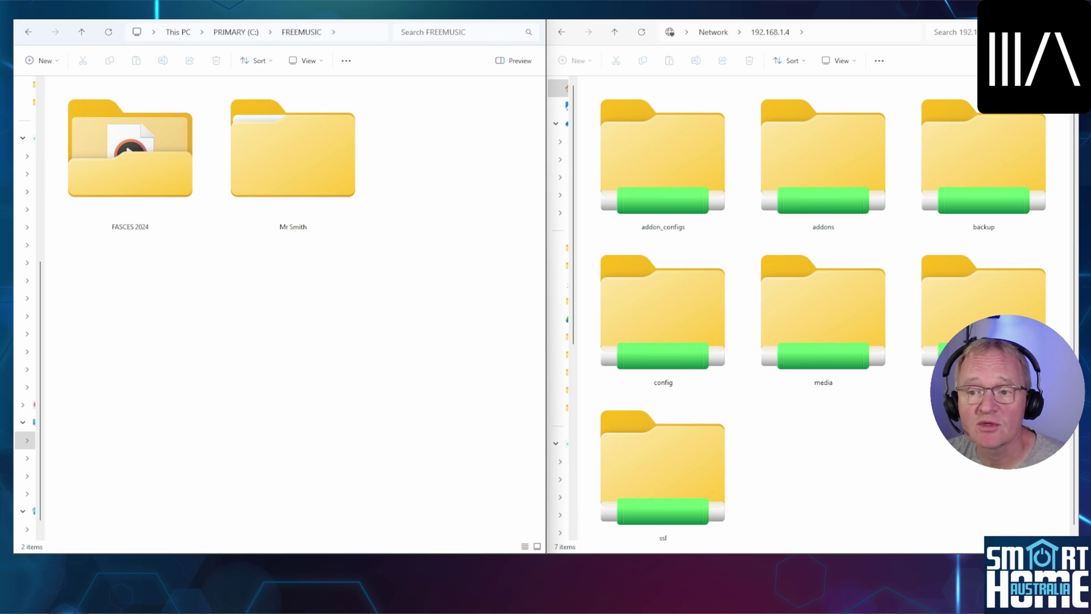
- Copy the FASCES 2024 and Mr Smith folders from FREEMUSIC into the share's media\MUSIC folder
{"action": "double_click", "coordinate": [811, 333]}
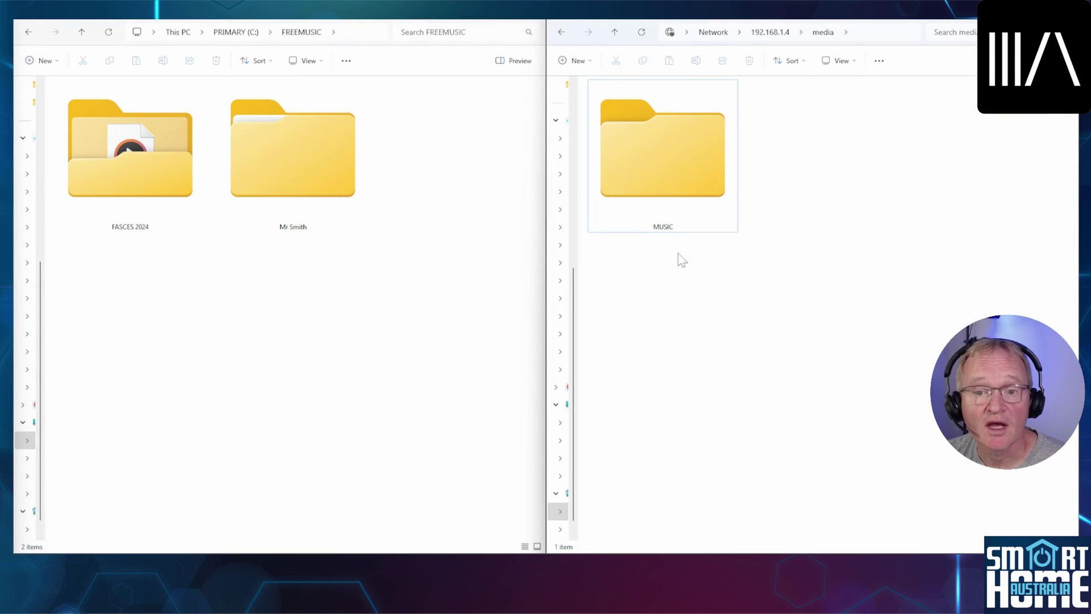
{"action": "double_click", "coordinate": [651, 179]}
{"action": "left_click", "coordinate": [146, 152]}
{"action": "key", "text": "ctrl+a"}
{"action": "left_click_drag", "start_coordinate": [135, 153], "coordinate": [755, 203]}
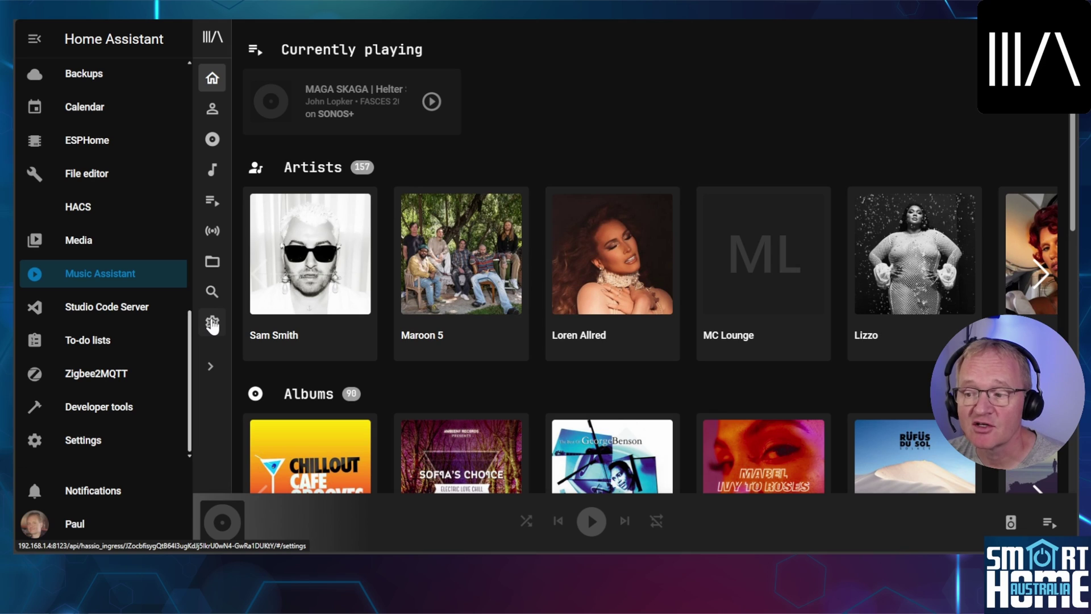
- Add a Filesystem (local disk) provider with path /media/MUSIC, then browse its FASCES 2024 and Mr Smith folders
{"action": "left_click", "coordinate": [213, 324]}
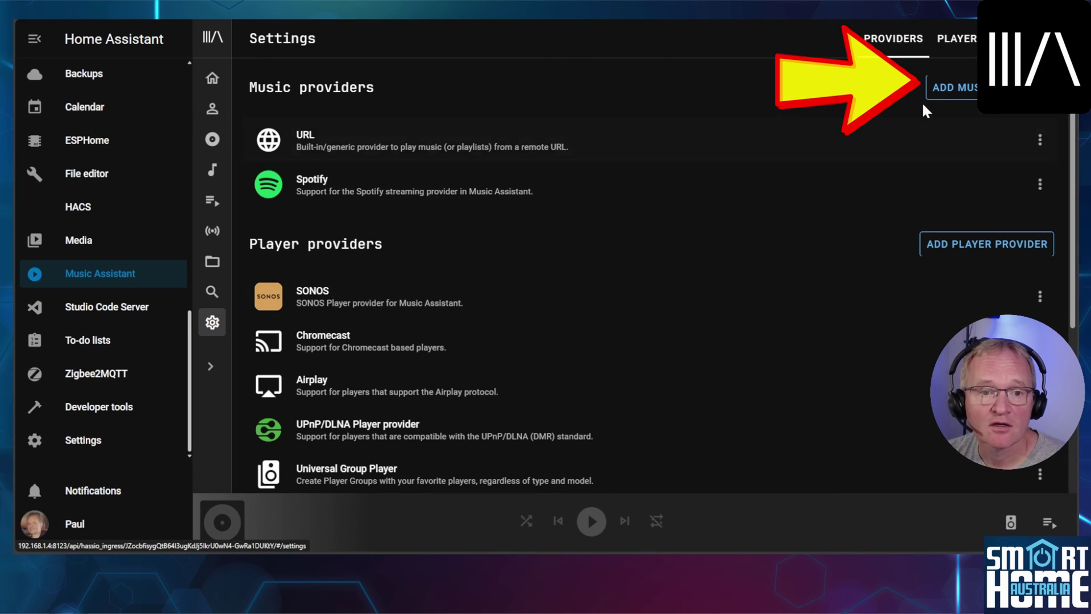
{"action": "left_click", "coordinate": [964, 91]}
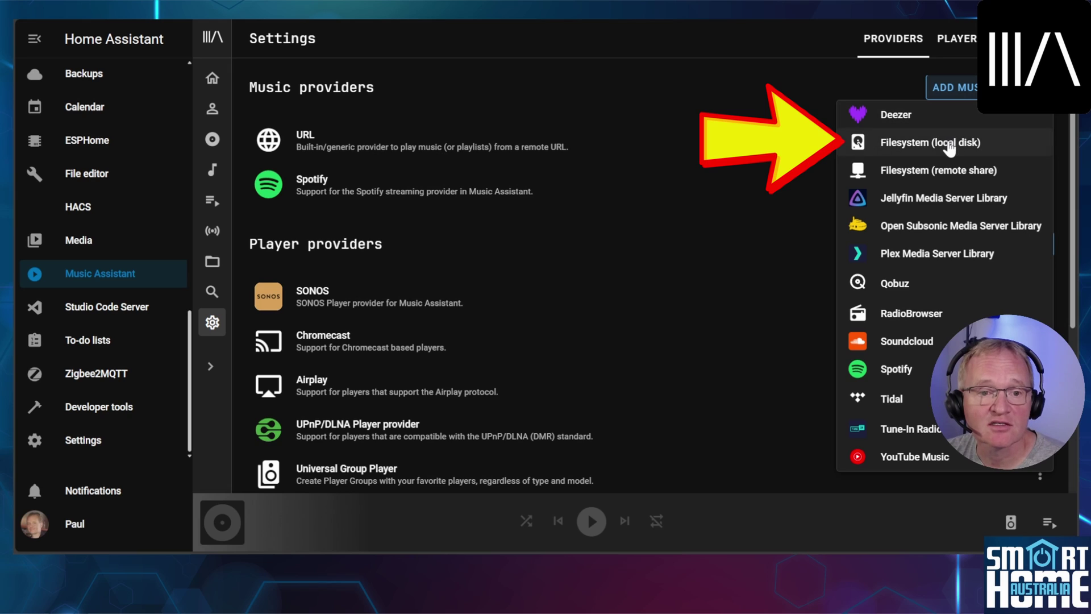
{"action": "left_click", "coordinate": [948, 145]}
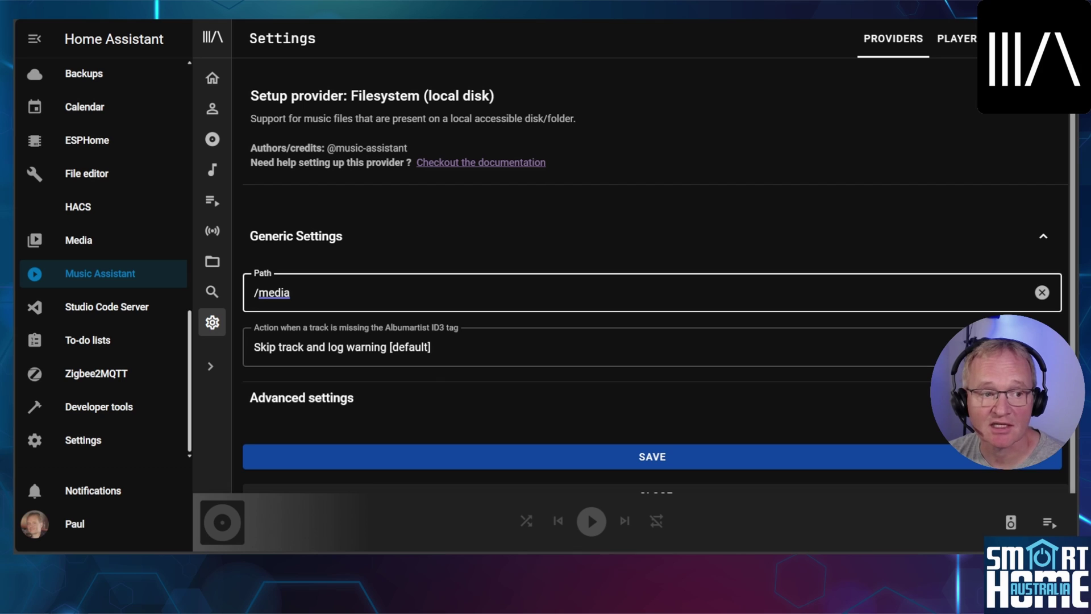
{"action": "type", "text": "/MUSIC"}
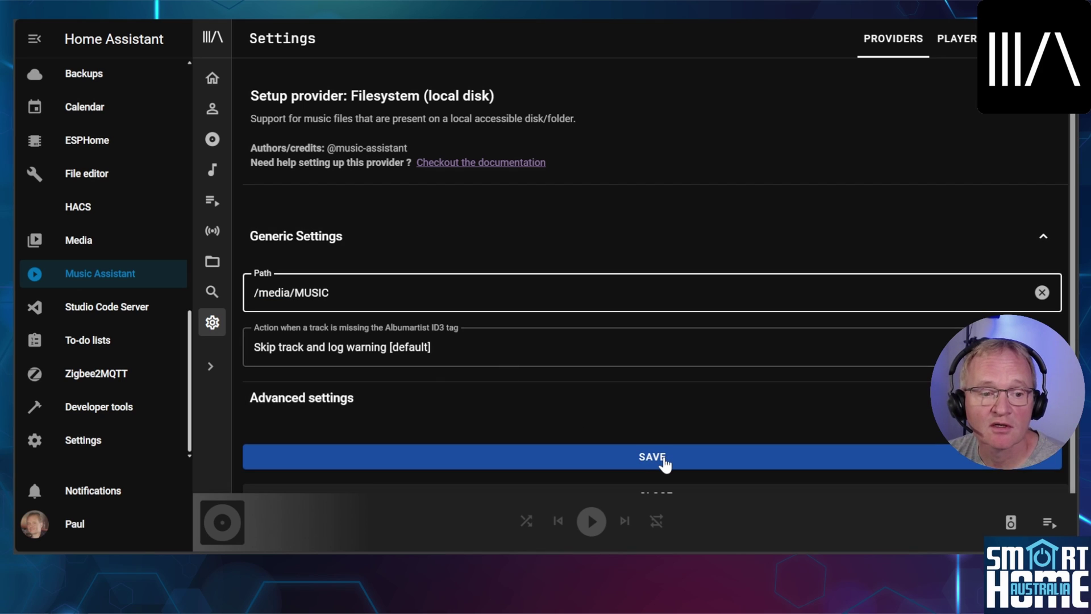
{"action": "left_click", "coordinate": [663, 458]}
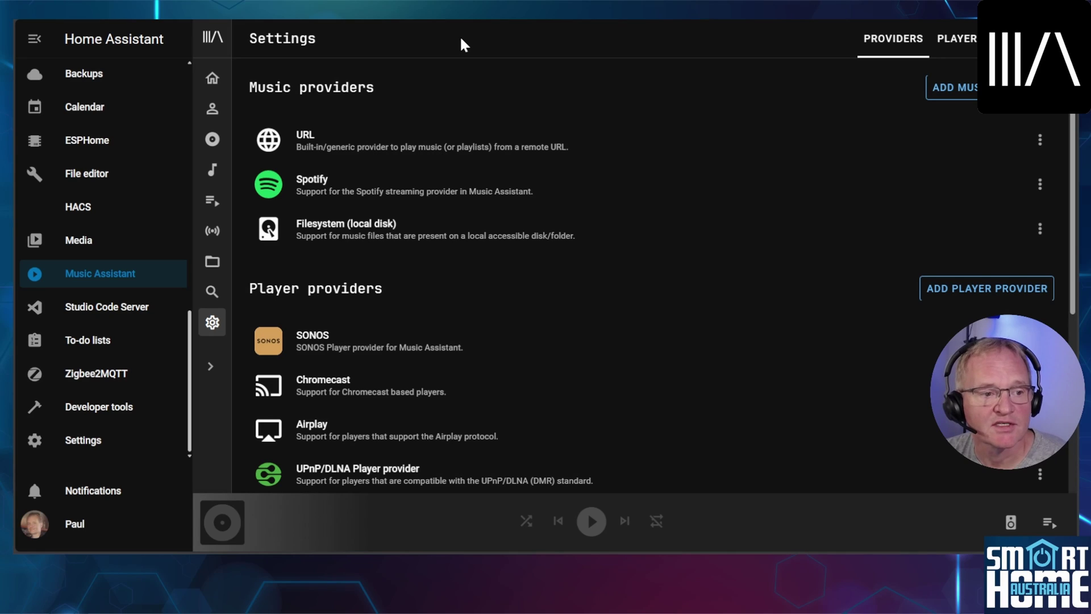
{"action": "left_click", "coordinate": [212, 263]}
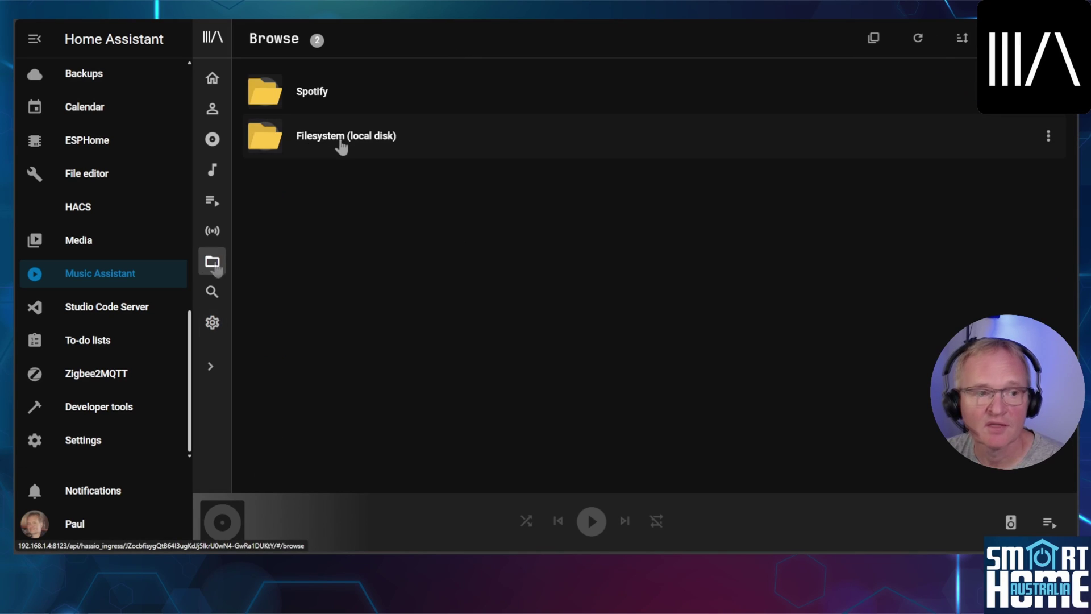
{"action": "left_click", "coordinate": [339, 136]}
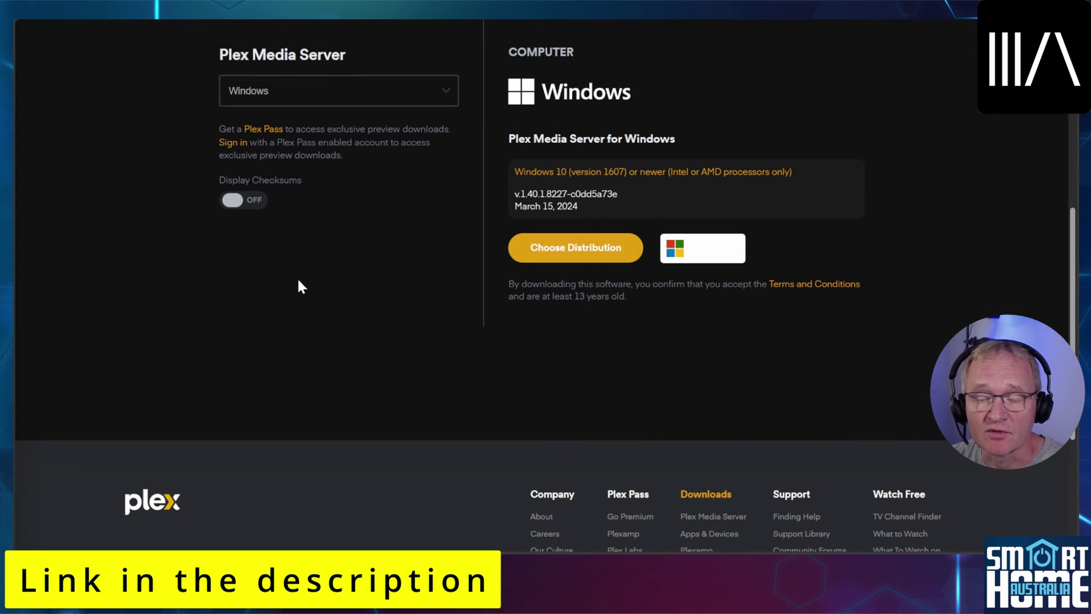
- Download the Windows 64-bit distribution of Plex Media Server
{"action": "left_click", "coordinate": [272, 99]}
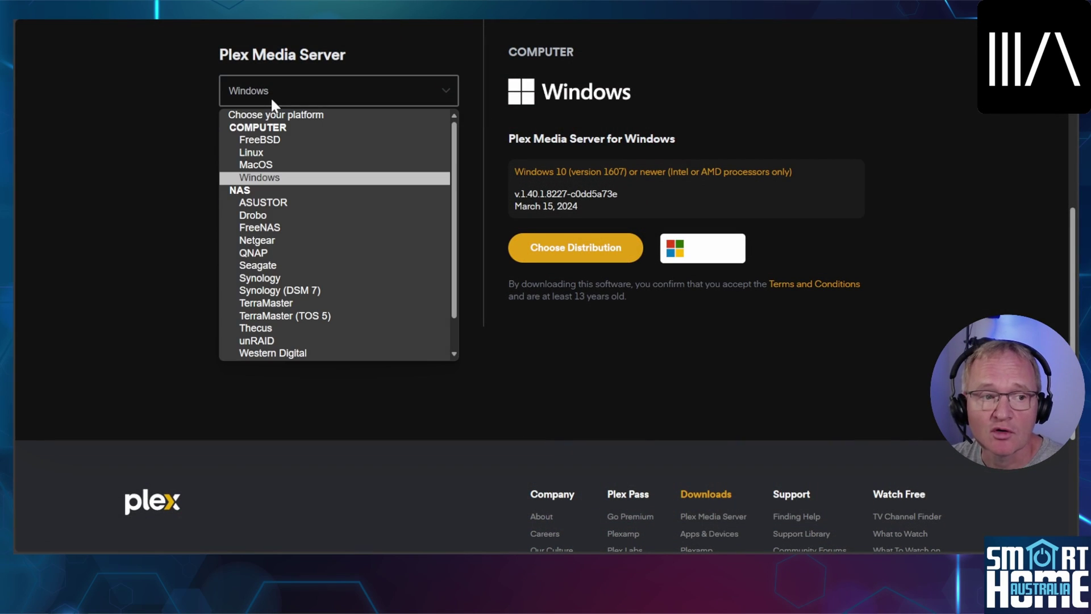
{"action": "left_click", "coordinate": [270, 178]}
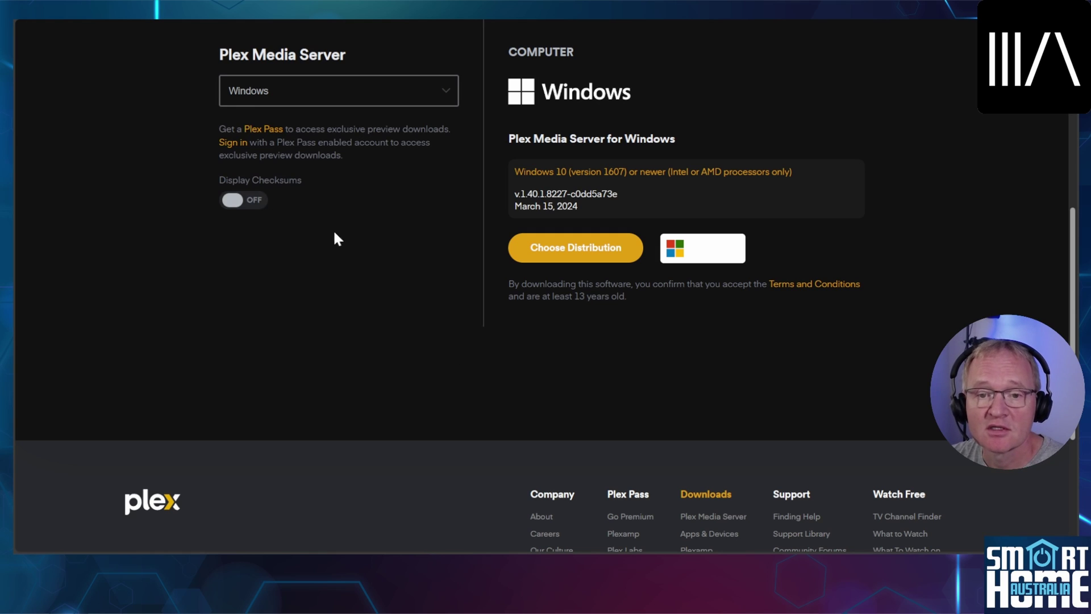
{"action": "left_click", "coordinate": [639, 247]}
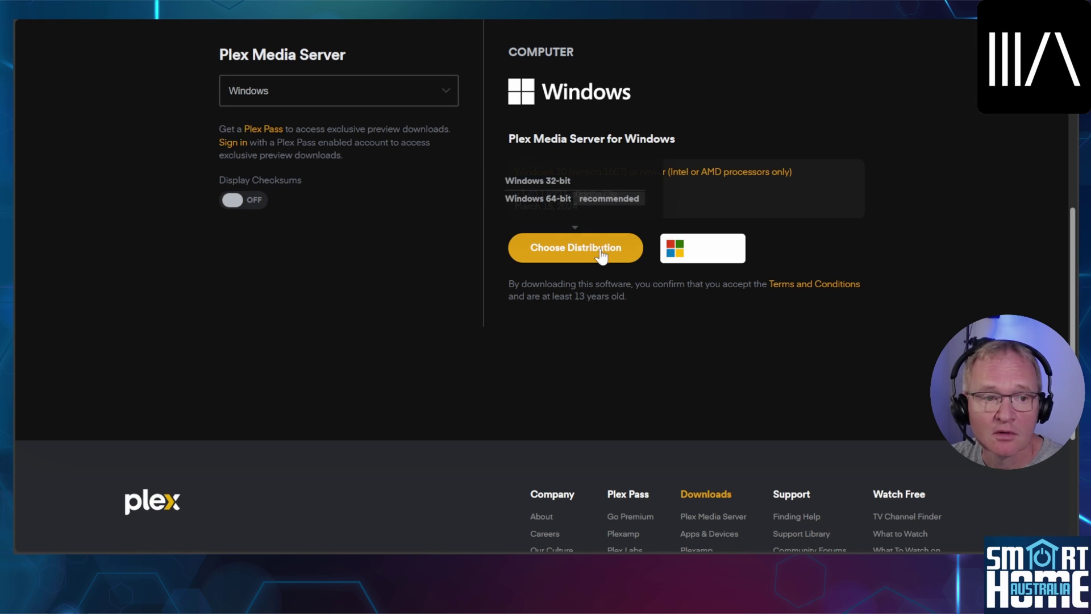
{"action": "left_click", "coordinate": [574, 202]}
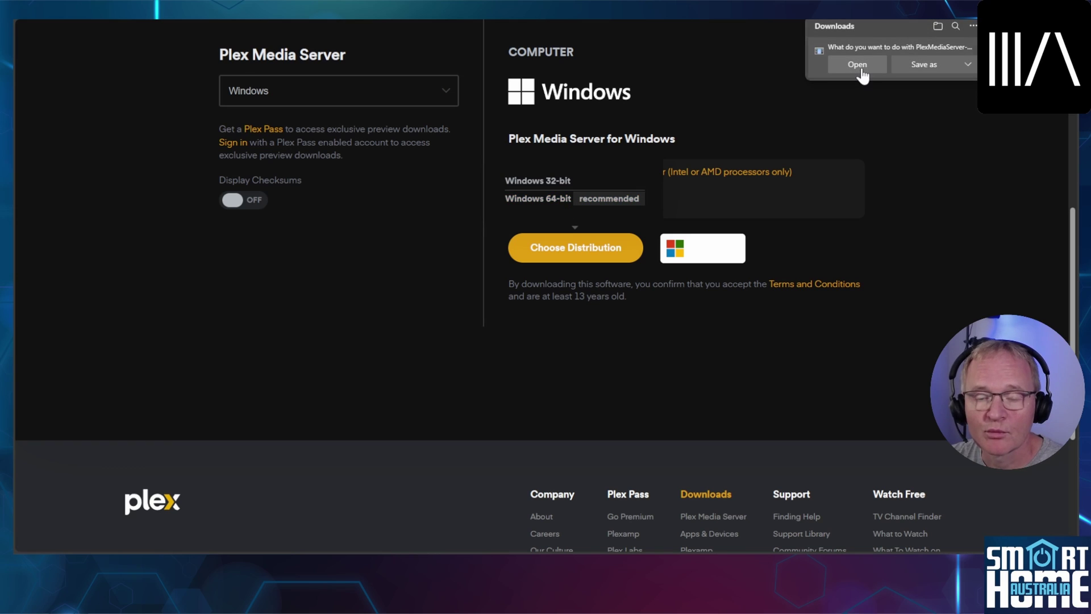
- Install Plex Media Server with default location and Start Menu folder, launching it at the end
{"action": "left_click", "coordinate": [858, 64]}
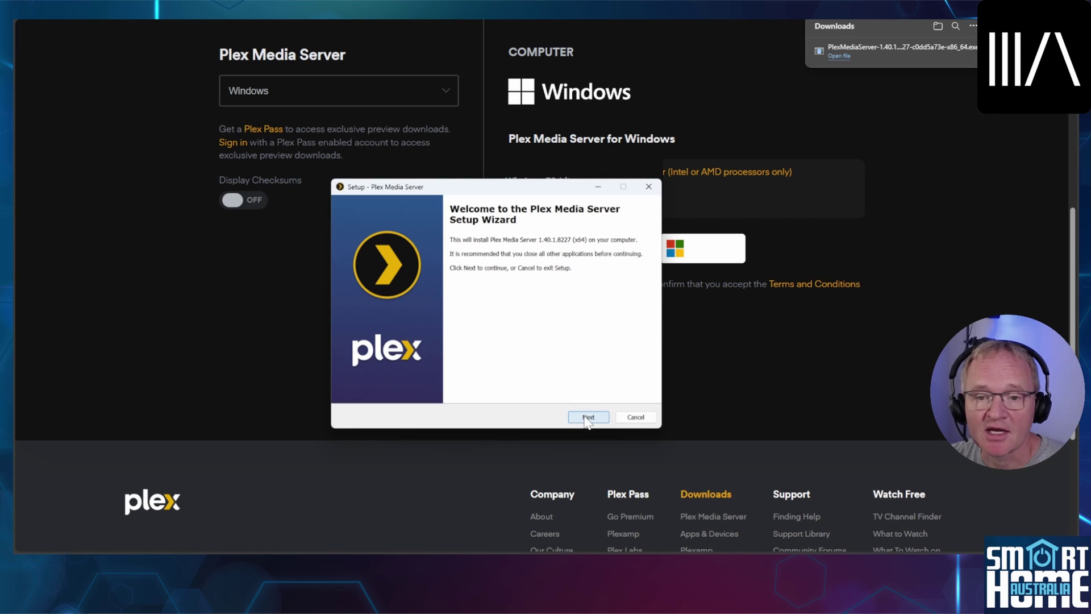
{"action": "left_click", "coordinate": [588, 417]}
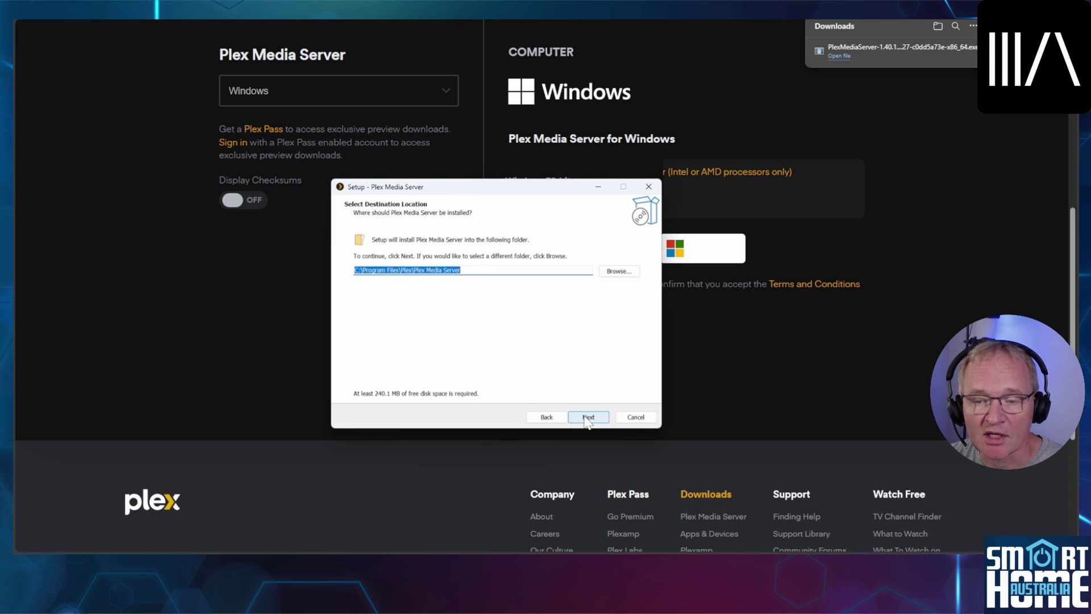
{"action": "left_click", "coordinate": [588, 417]}
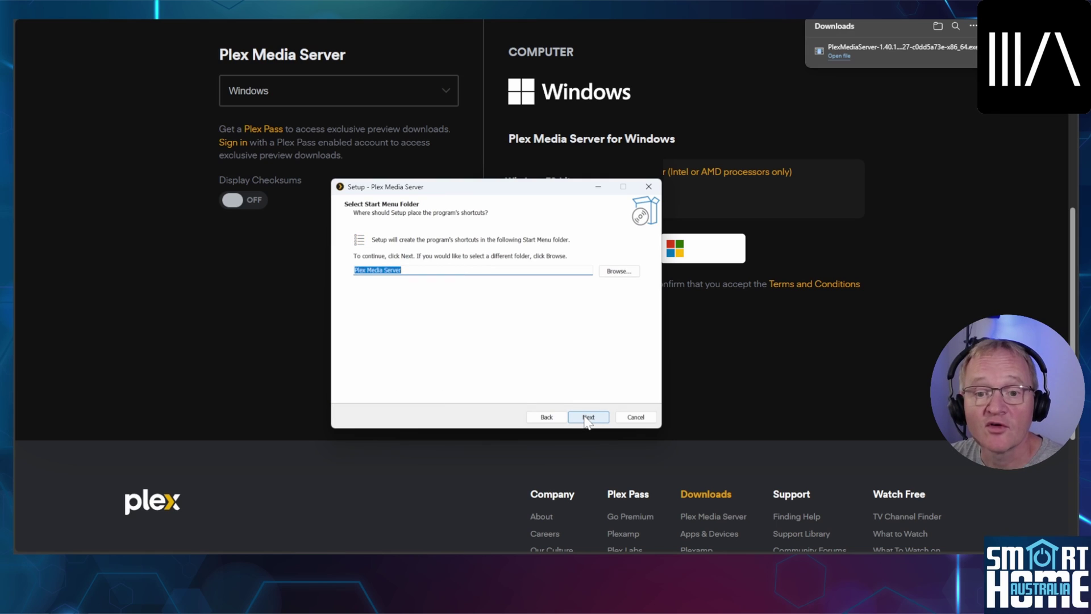
{"action": "left_click", "coordinate": [588, 418]}
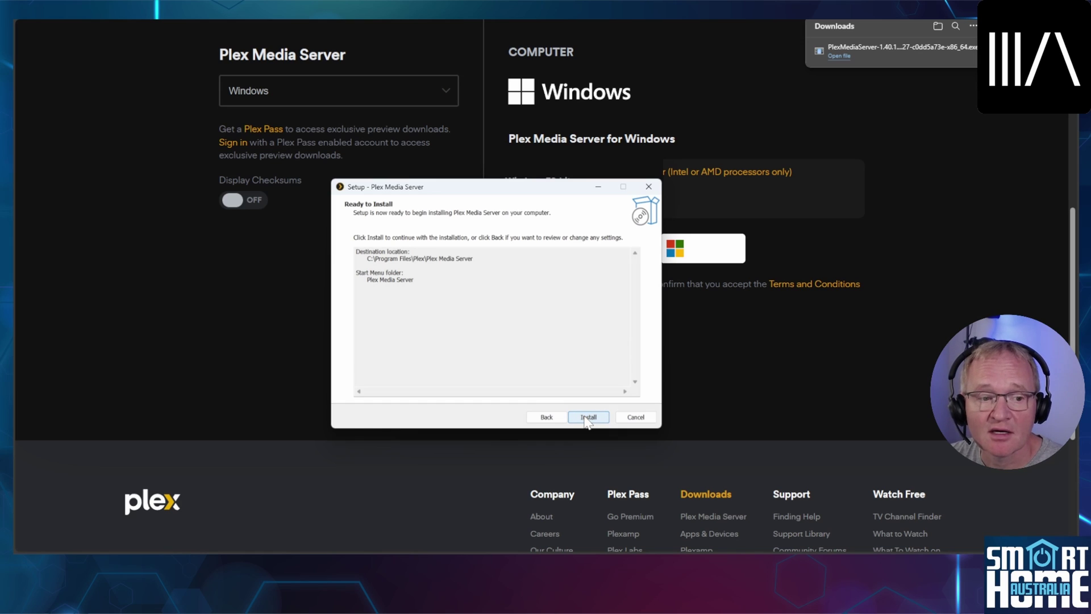
{"action": "left_click", "coordinate": [588, 418]}
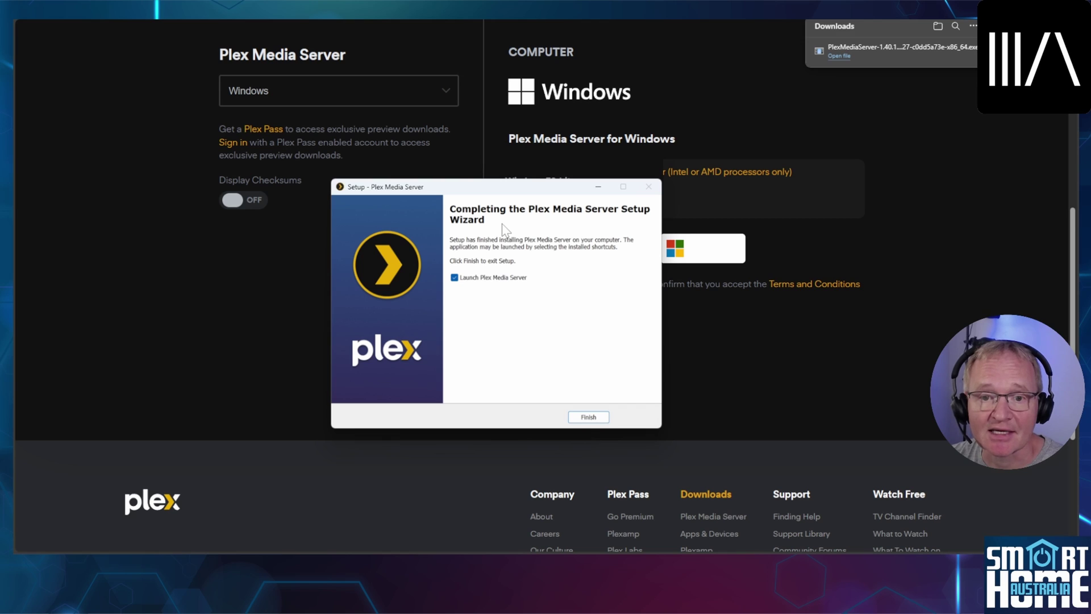
{"action": "left_click", "coordinate": [589, 417]}
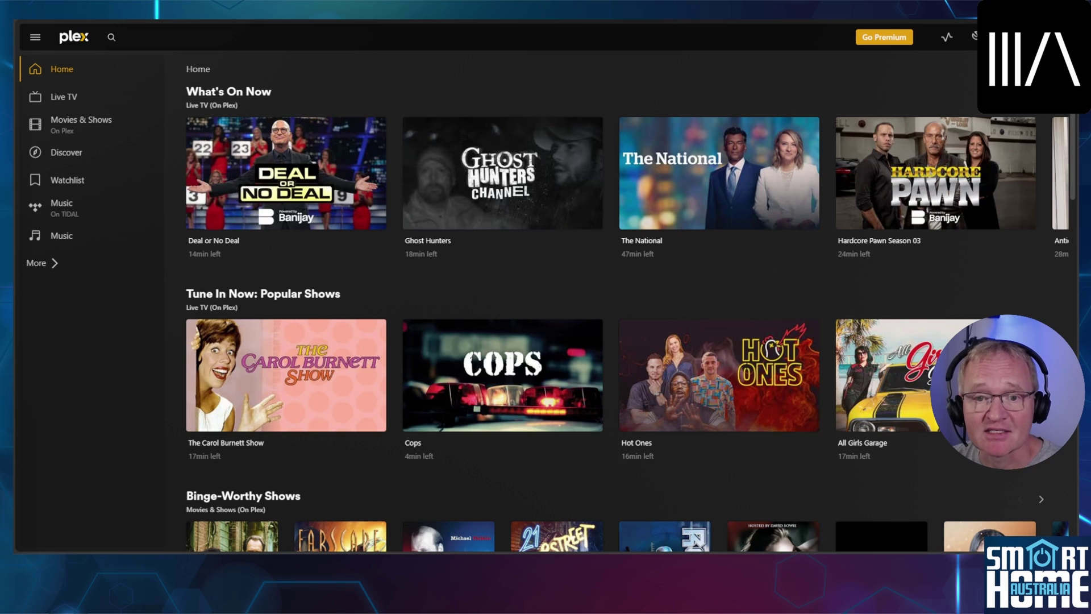
- Go to the Plex server settings and open Manage > Libraries, which lists 0 libraries
{"action": "left_click", "coordinate": [974, 40]}
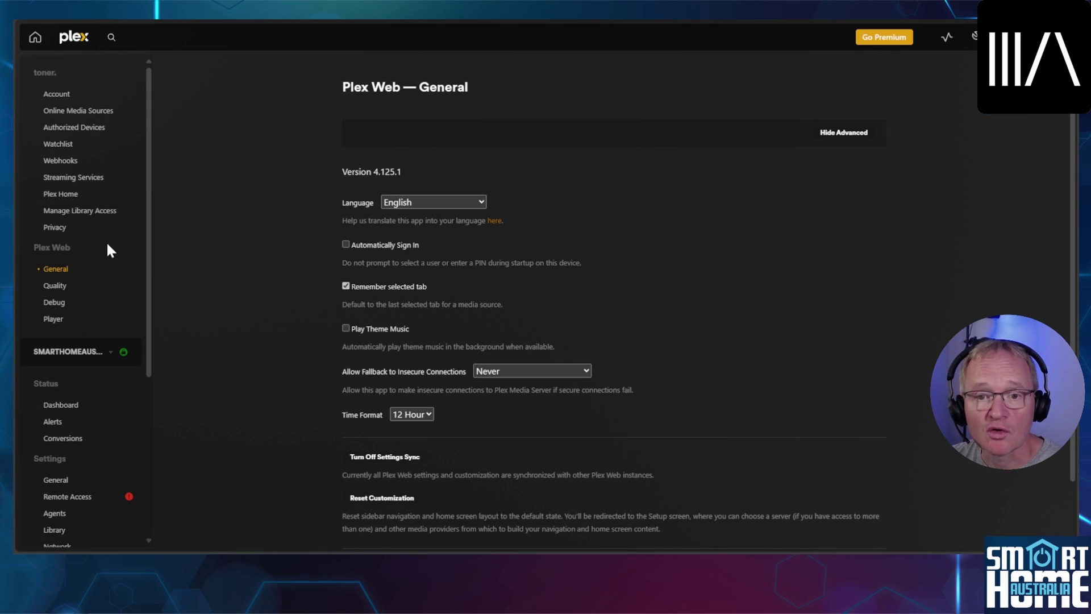
{"action": "scroll", "coordinate": [98, 254], "scroll_direction": "down", "scroll_amount": 5}
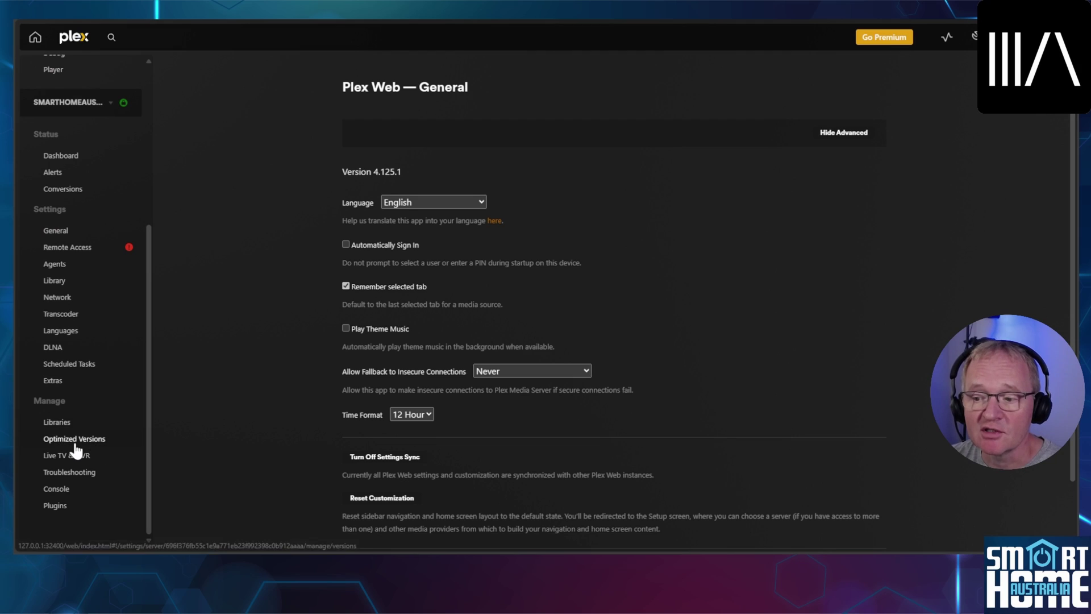
{"action": "left_click", "coordinate": [57, 422]}
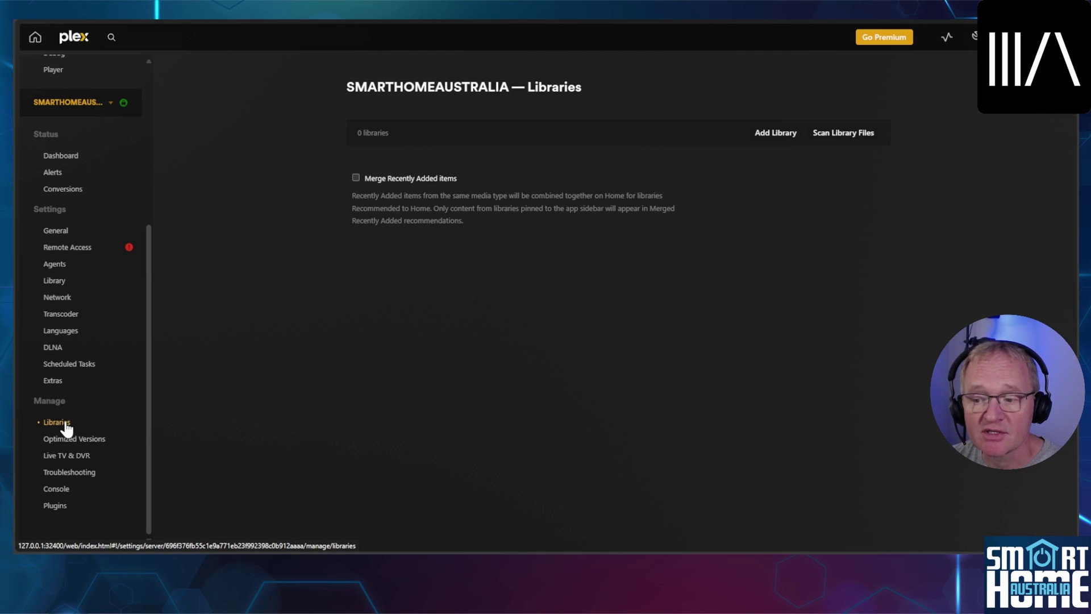
- Create a Plex Music library from C:\FREEMUSIC, then open it from the Home sidebar
{"action": "left_click", "coordinate": [760, 137]}
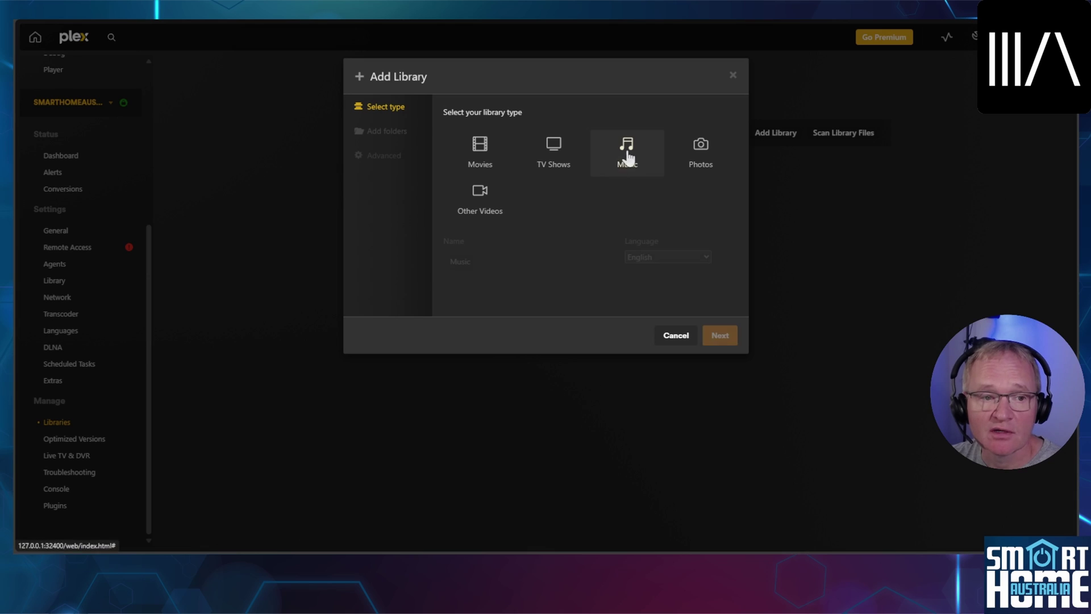
{"action": "left_click", "coordinate": [629, 157]}
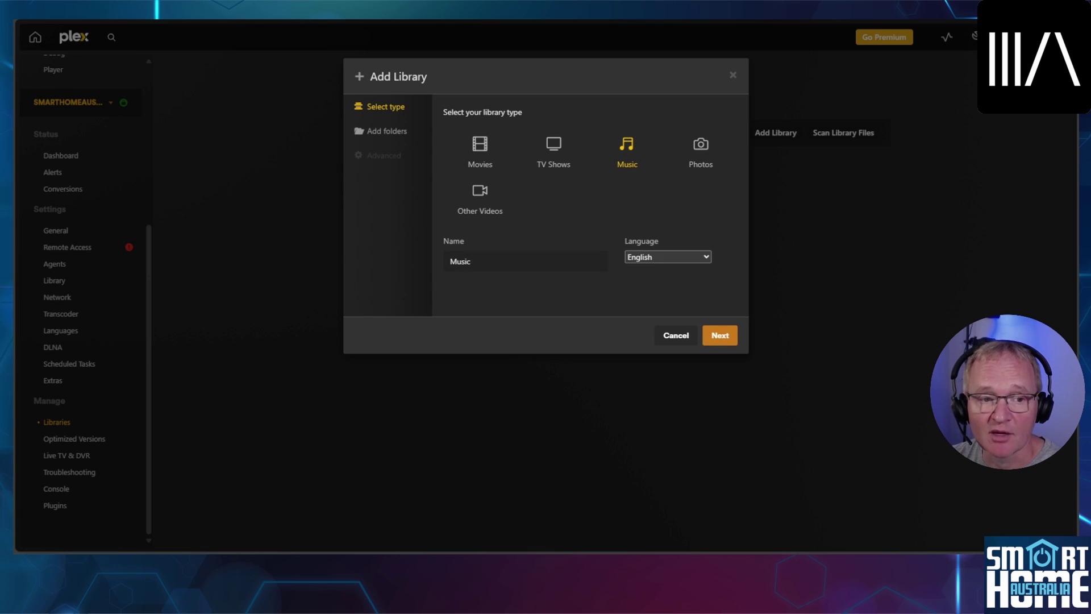
{"action": "left_click", "coordinate": [718, 341]}
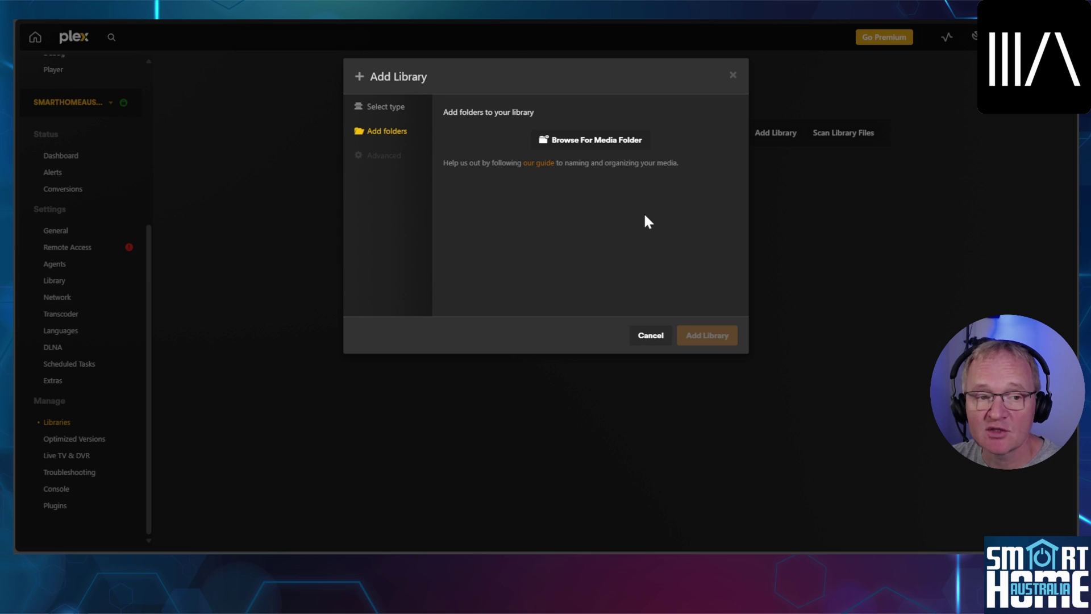
{"action": "left_click", "coordinate": [588, 146]}
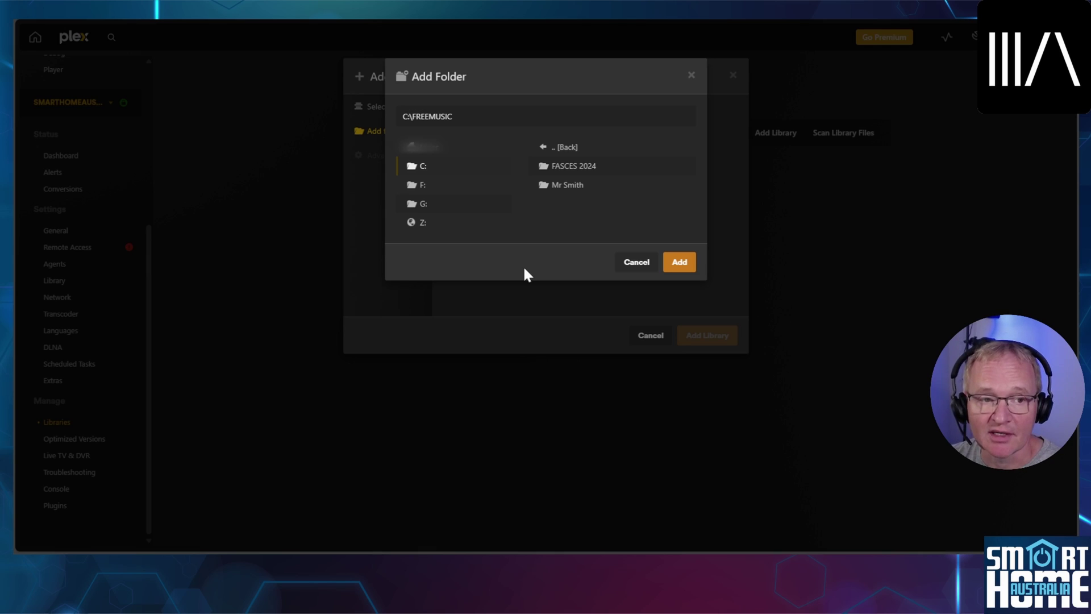
{"action": "left_click", "coordinate": [681, 263]}
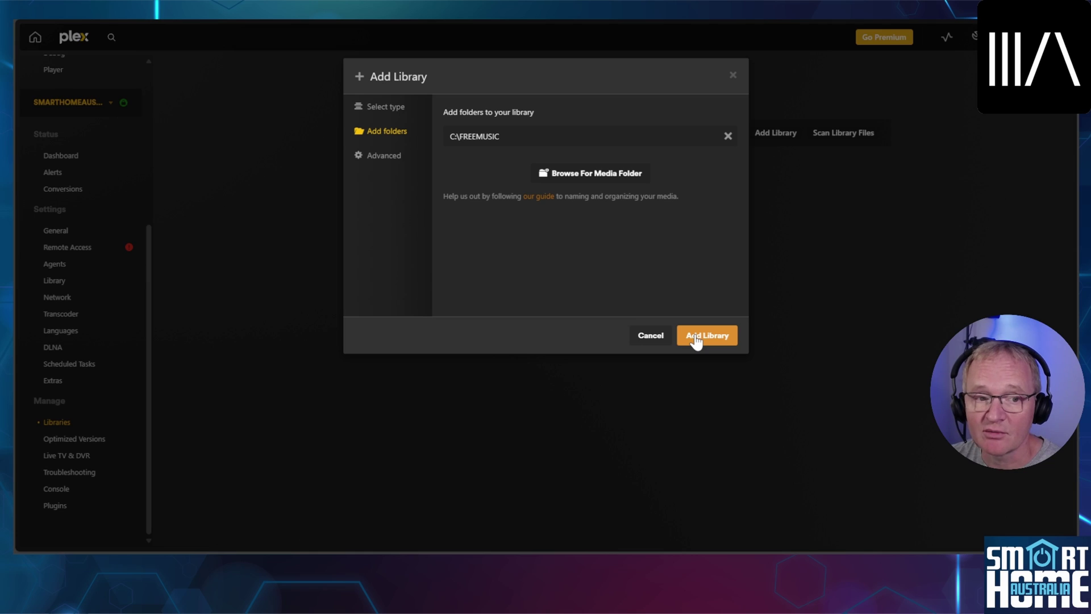
{"action": "left_click", "coordinate": [695, 338]}
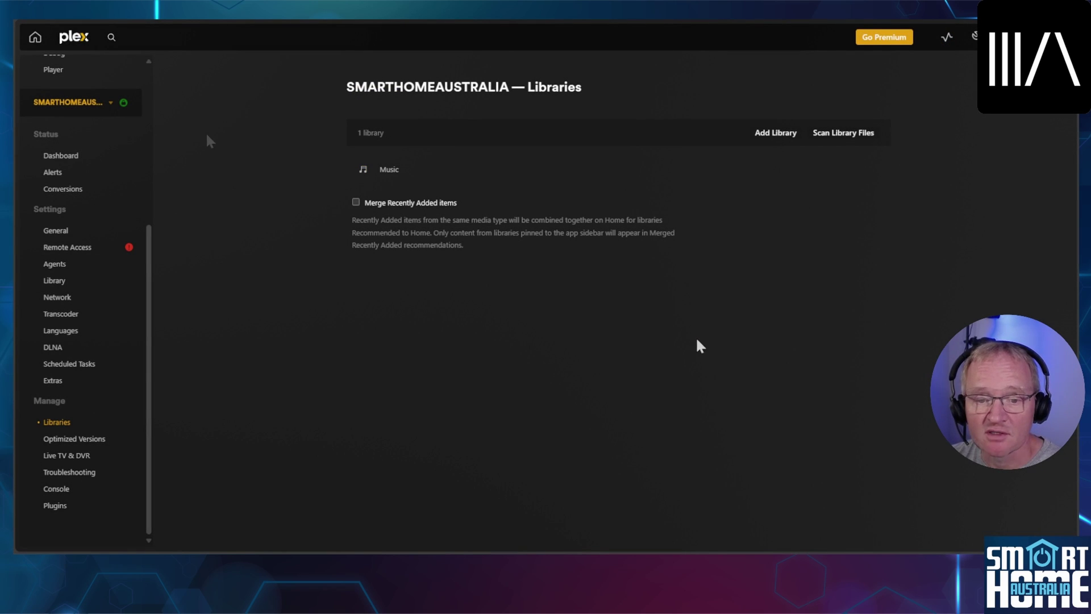
{"action": "left_click", "coordinate": [35, 40]}
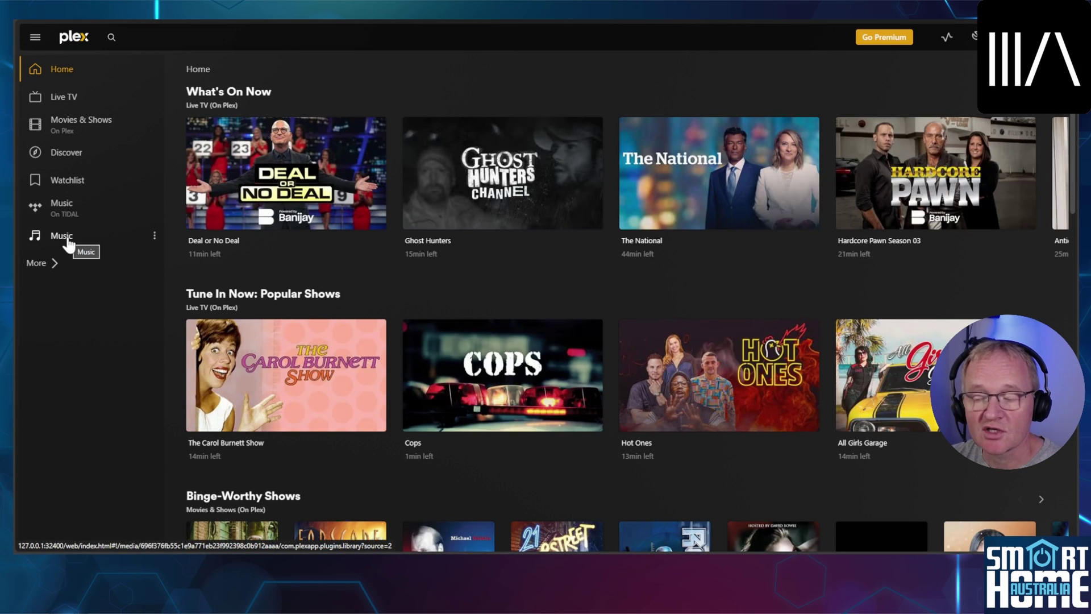
{"action": "left_click", "coordinate": [67, 241]}
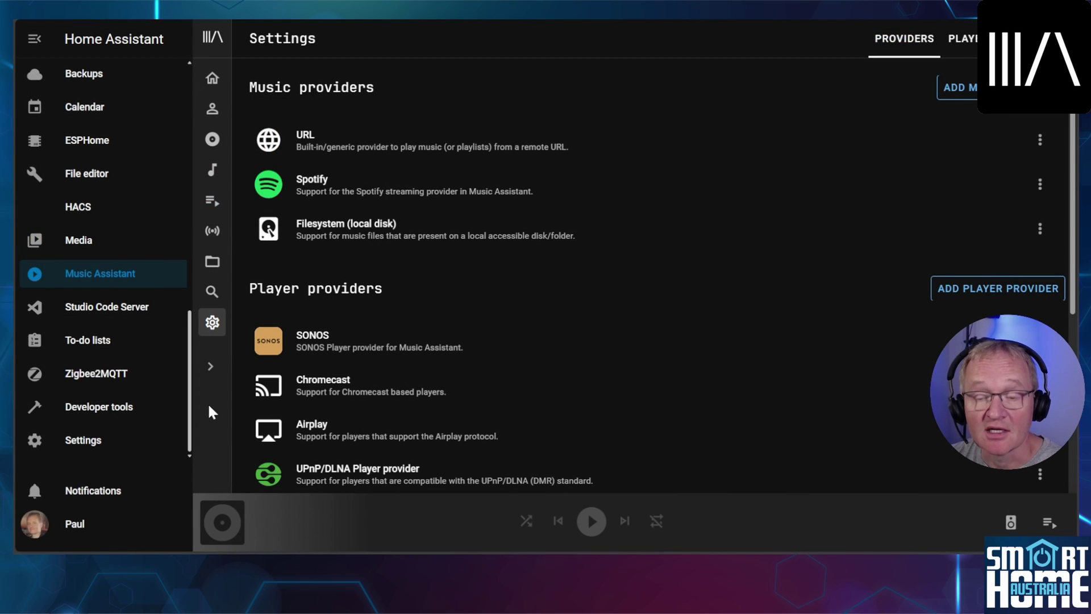
- Add the Plex Media Server Library provider for 192.168.1.5 port 32400, authenticate with Plex, and save
{"action": "left_click", "coordinate": [965, 93]}
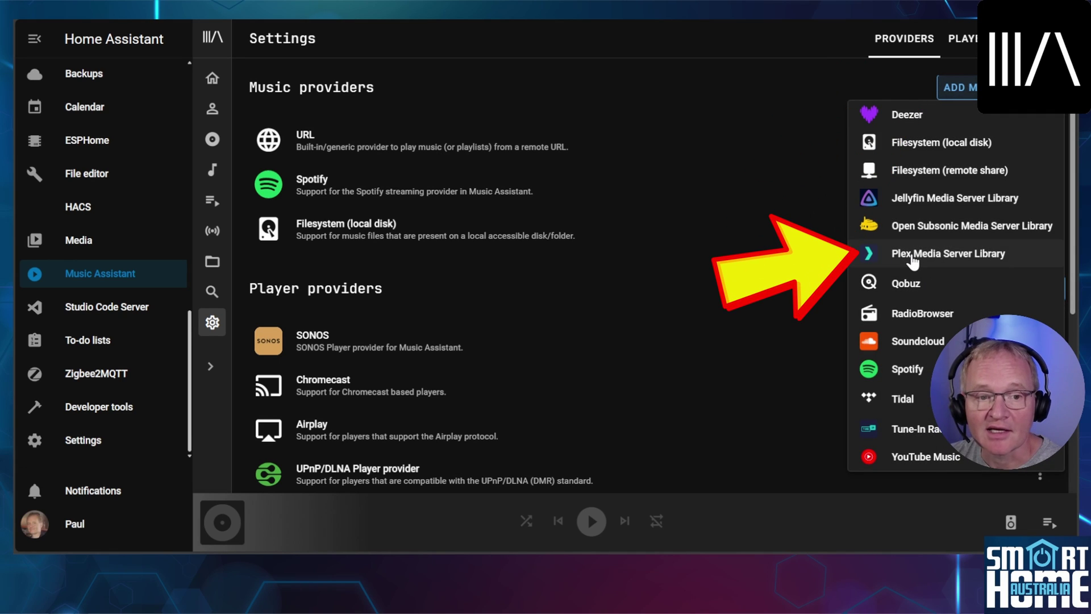
{"action": "left_click", "coordinate": [913, 254]}
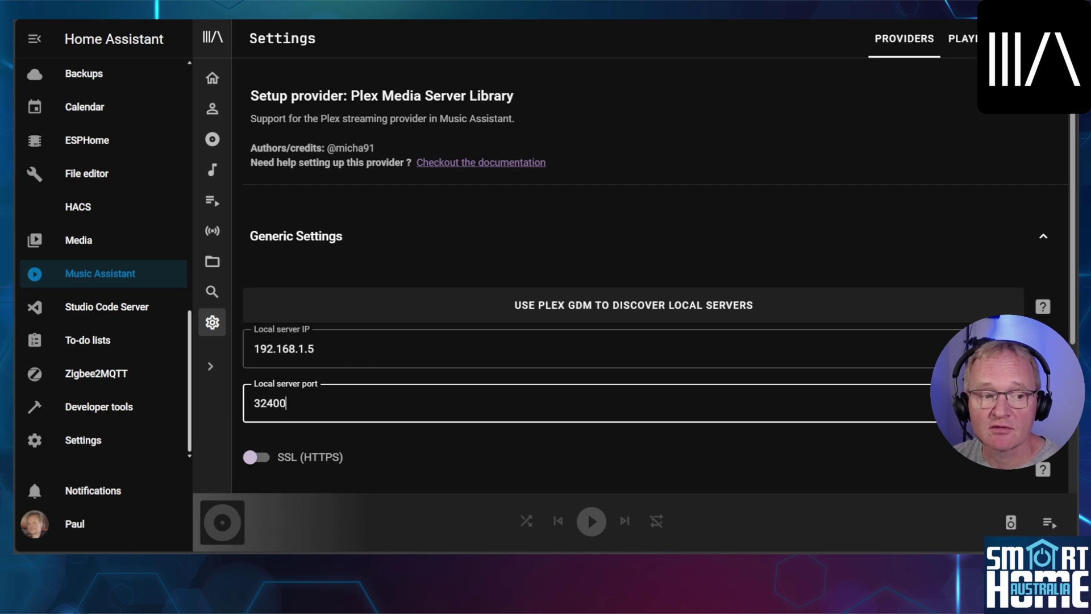
{"action": "scroll", "coordinate": [610, 271], "scroll_direction": "down", "scroll_amount": 5}
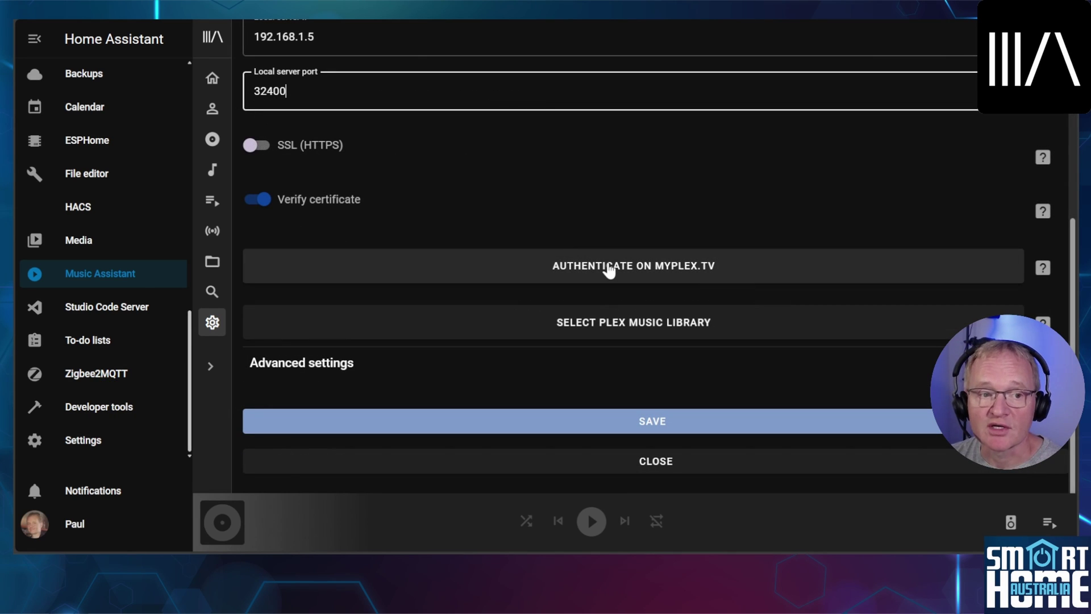
{"action": "left_click", "coordinate": [609, 270]}
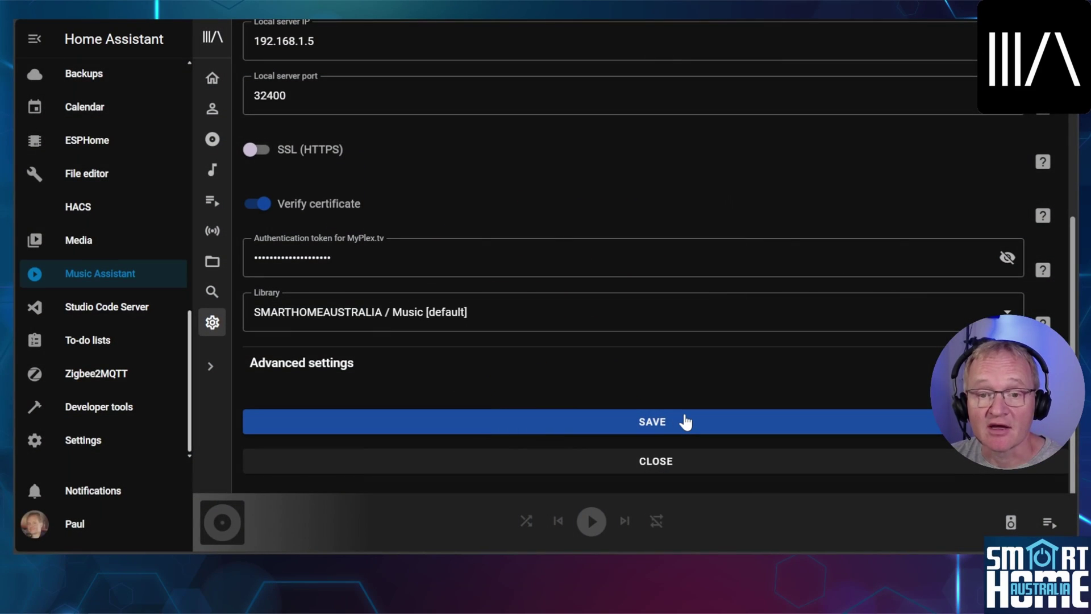
{"action": "left_click", "coordinate": [686, 423]}
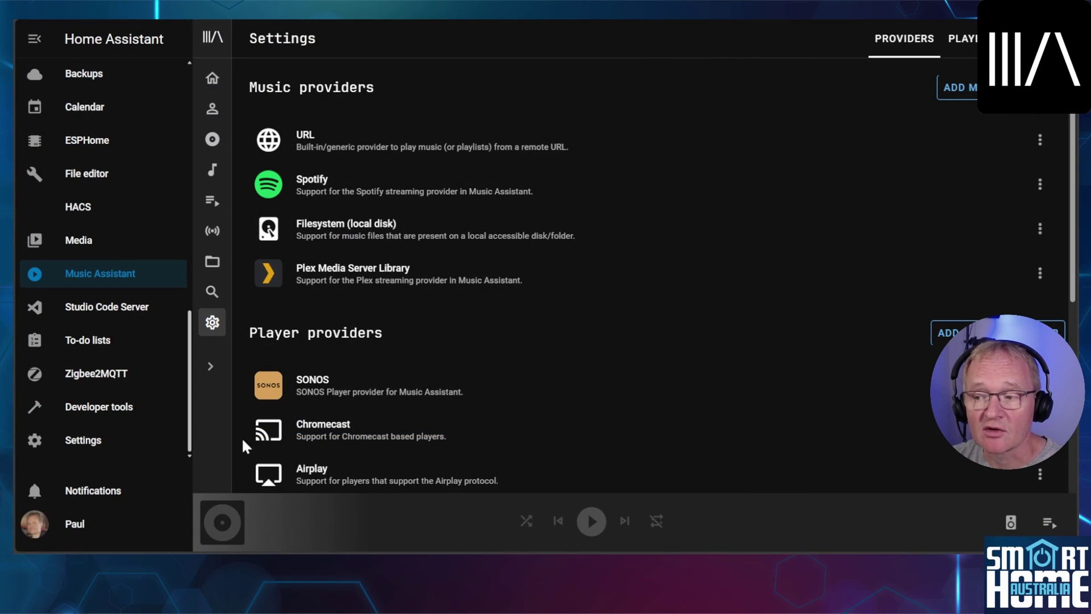
- In Browse, open Plex Media Server Library and then its Artists folder
{"action": "left_click", "coordinate": [214, 263]}
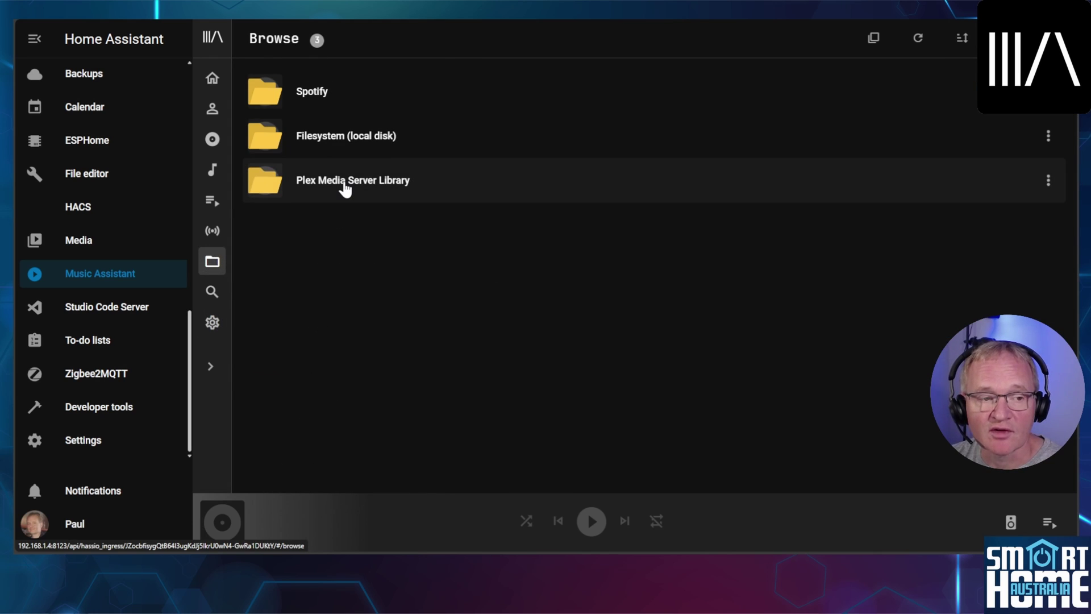
{"action": "left_click", "coordinate": [346, 189]}
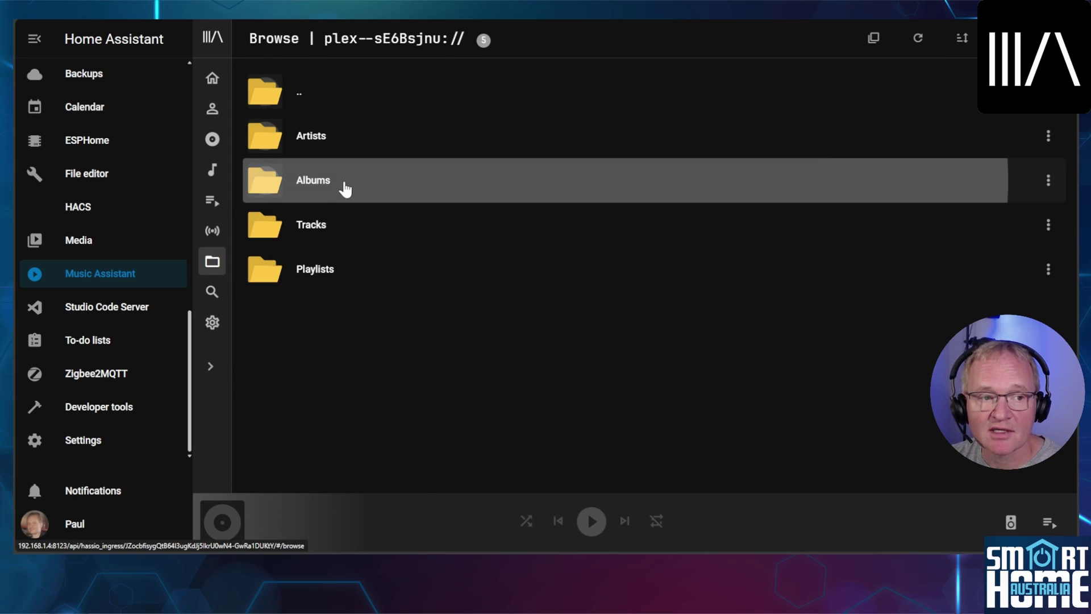
{"action": "left_click", "coordinate": [329, 139]}
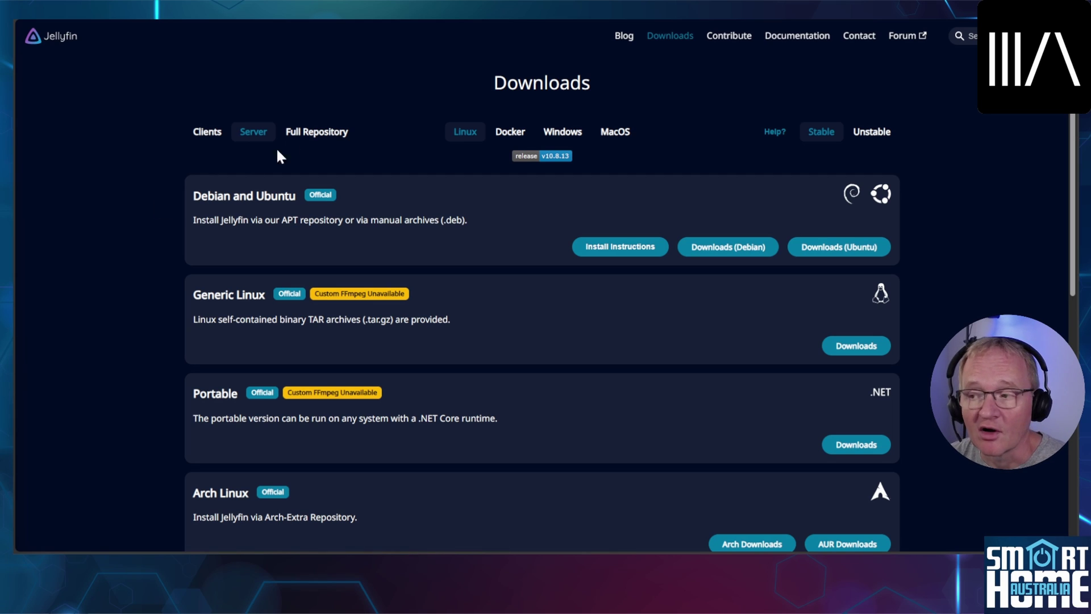
- Download jellyfin_10.8.13_windows-x64.exe from the AMD64 Windows server repository and run it
{"action": "left_click", "coordinate": [549, 134]}
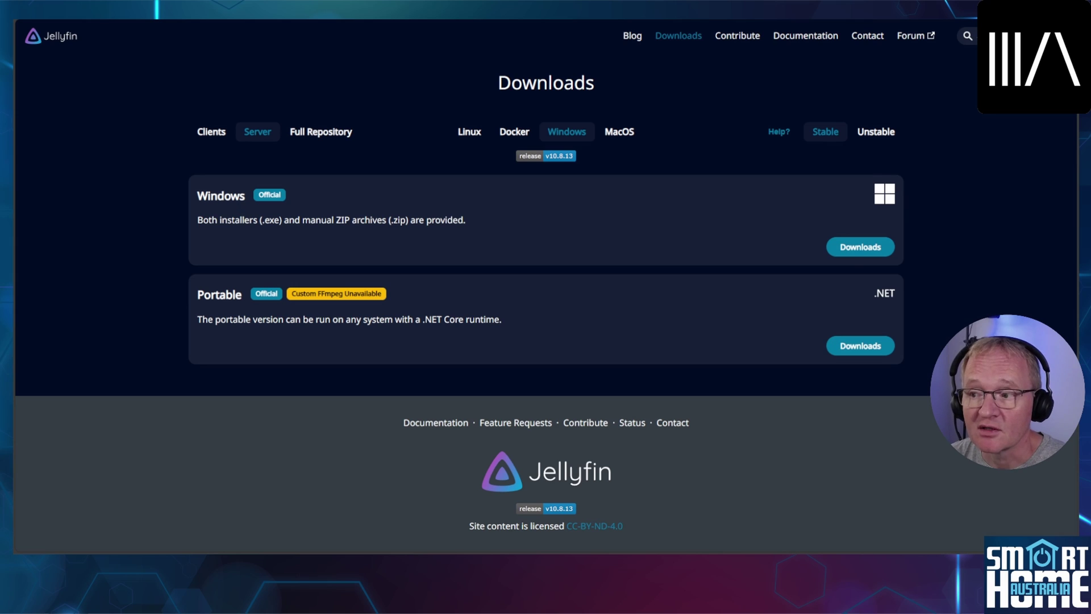
{"action": "left_click", "coordinate": [850, 256]}
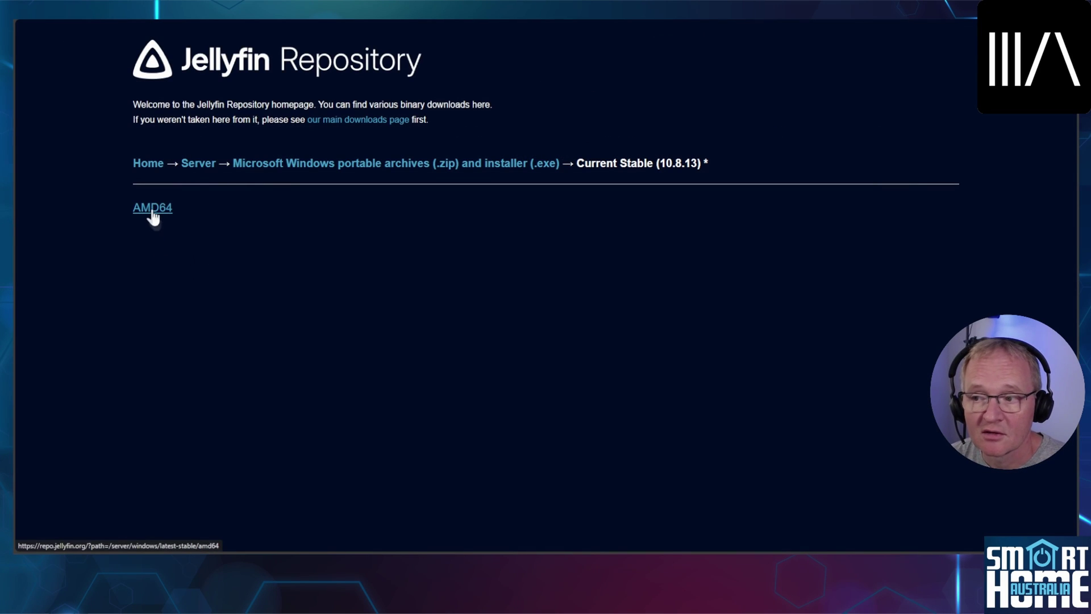
{"action": "left_click", "coordinate": [152, 211]}
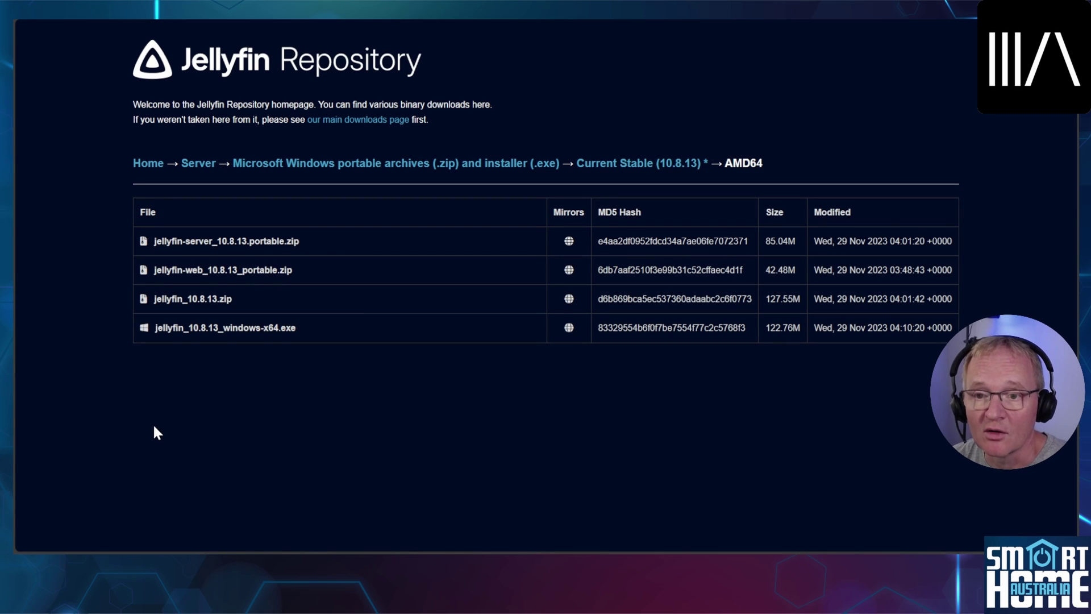
{"action": "left_click", "coordinate": [176, 331]}
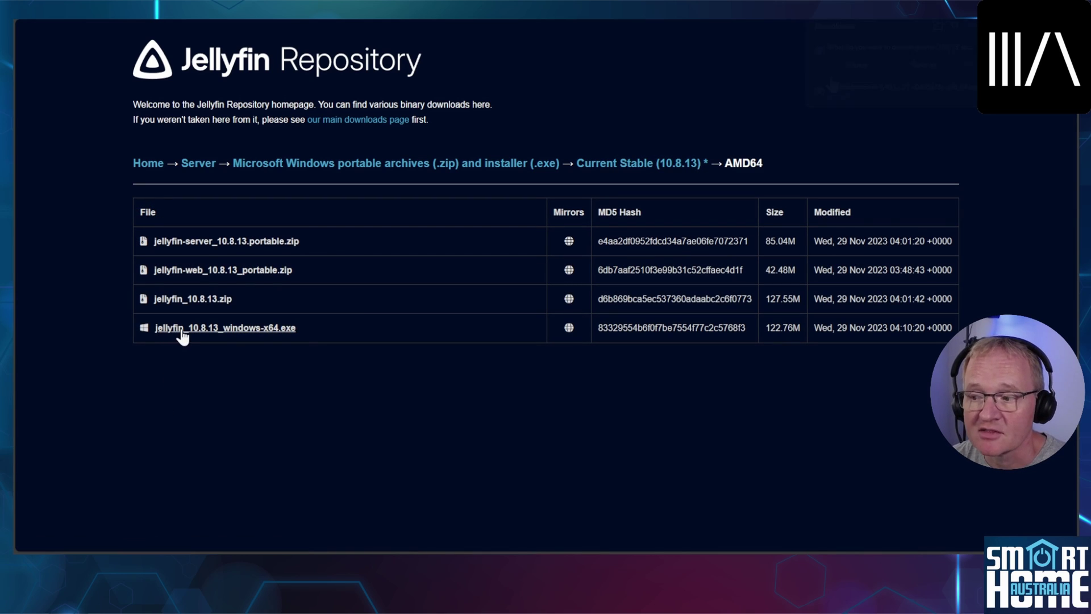
{"action": "left_click", "coordinate": [858, 62]}
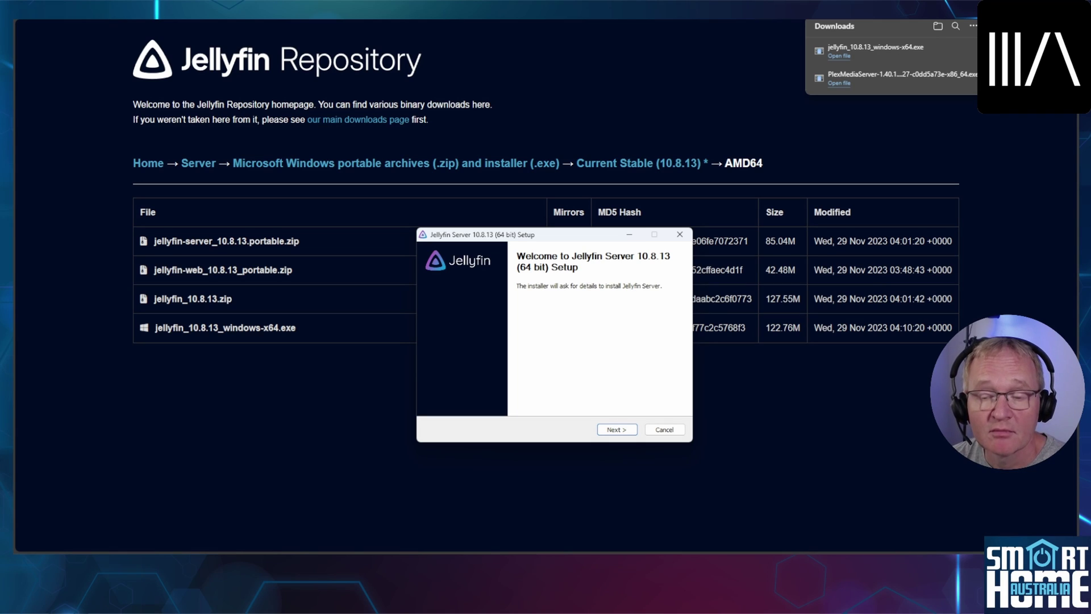
- Install Jellyfin Server 10.8.13 with the license accepted, basic install type and default folders, then close the installer
{"action": "left_click", "coordinate": [616, 431]}
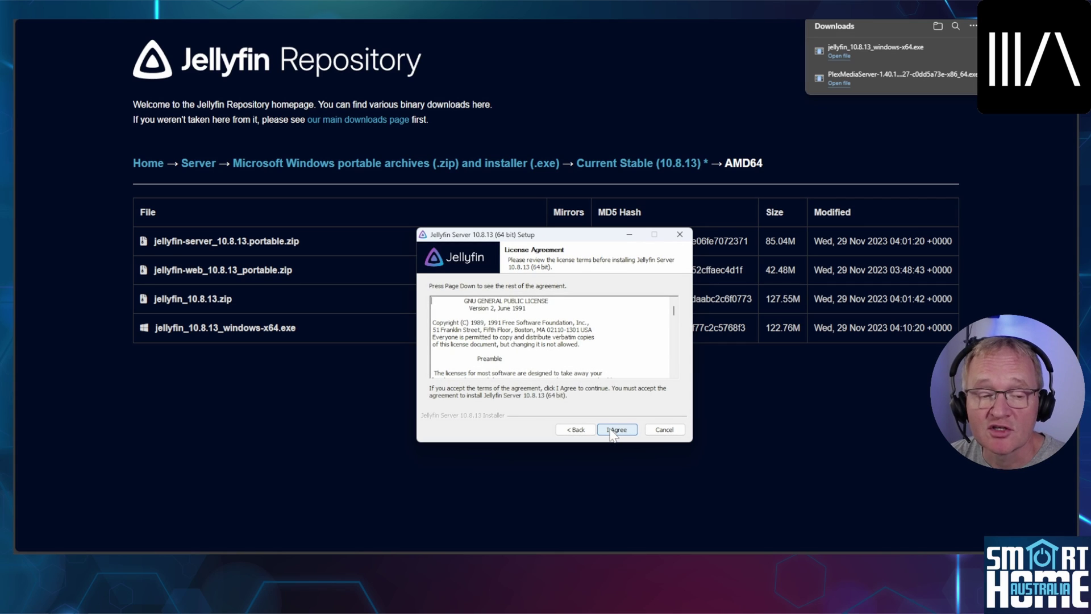
{"action": "left_click", "coordinate": [612, 432]}
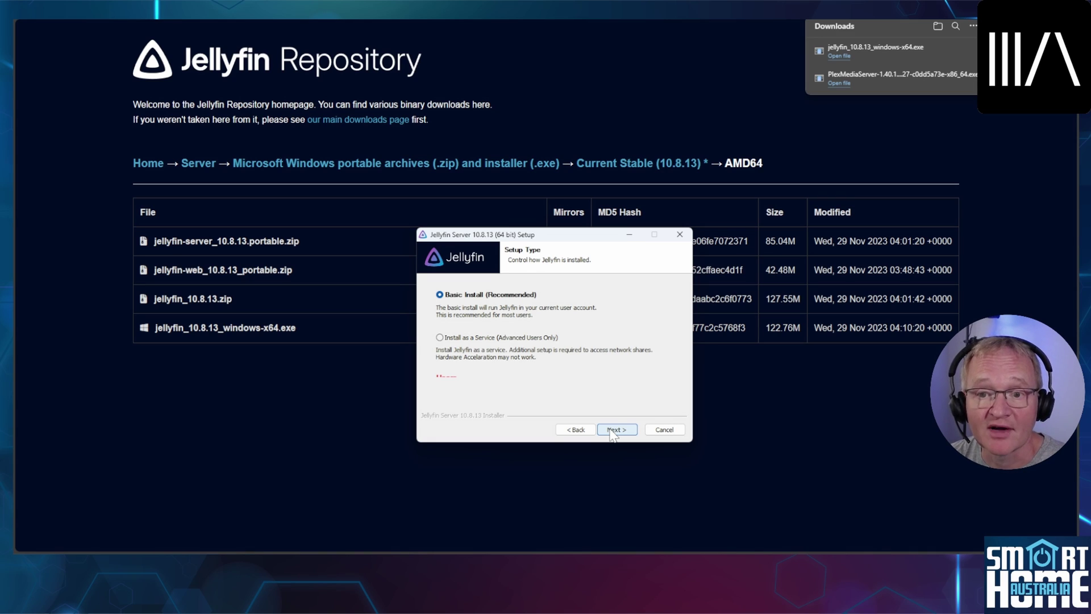
{"action": "left_click", "coordinate": [612, 432]}
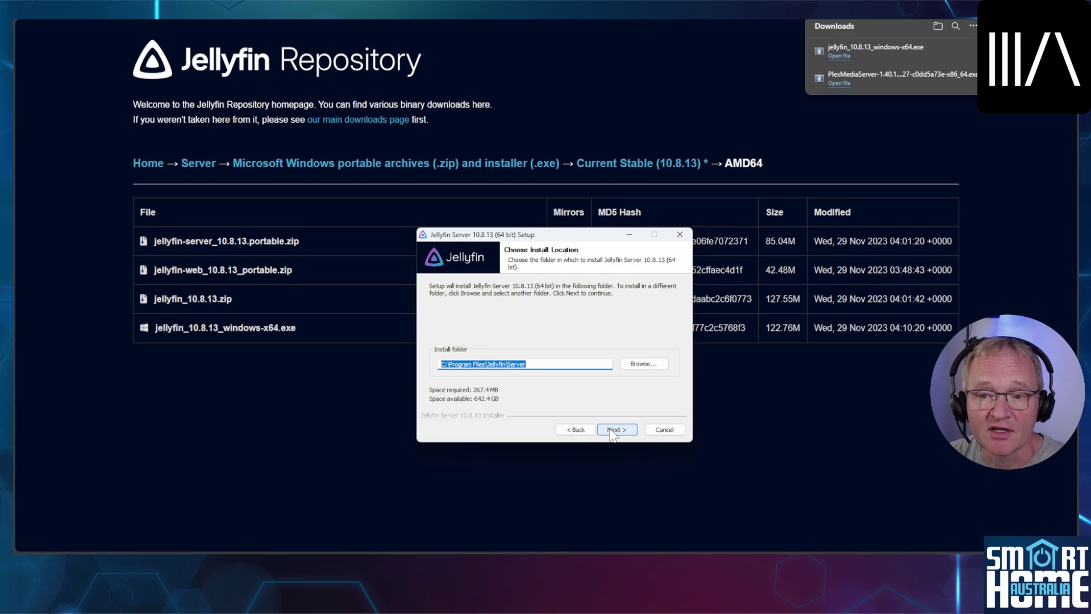
{"action": "left_click", "coordinate": [612, 432]}
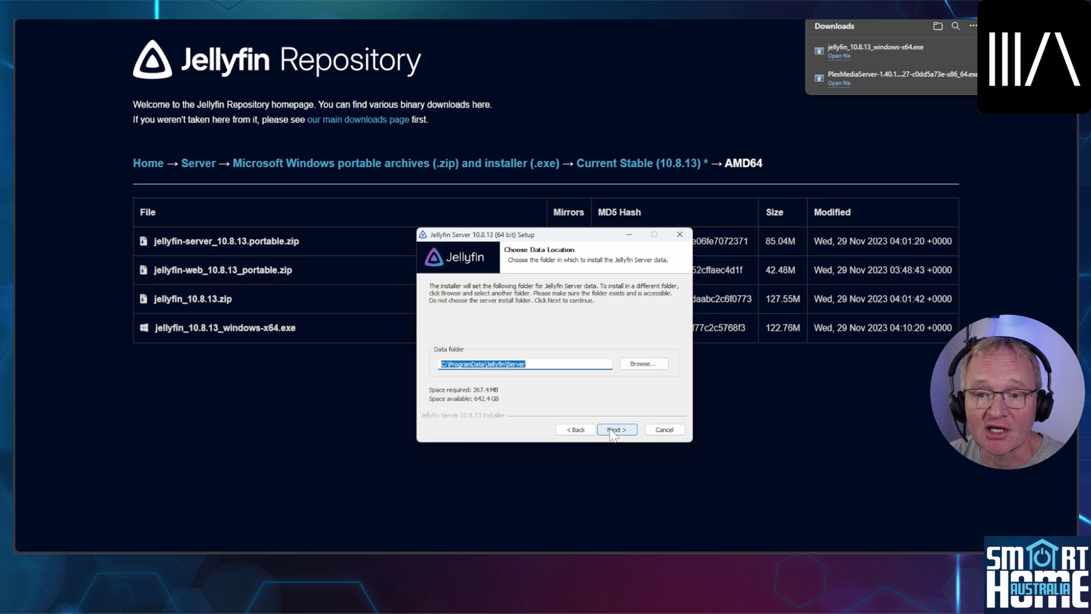
{"action": "left_click", "coordinate": [613, 432]}
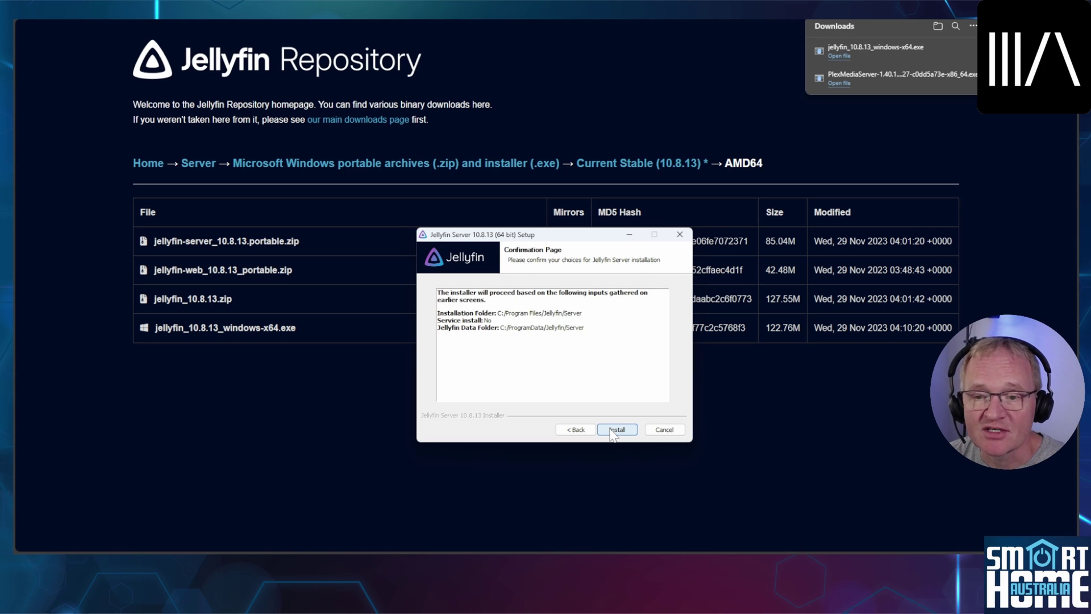
{"action": "left_click", "coordinate": [613, 431]}
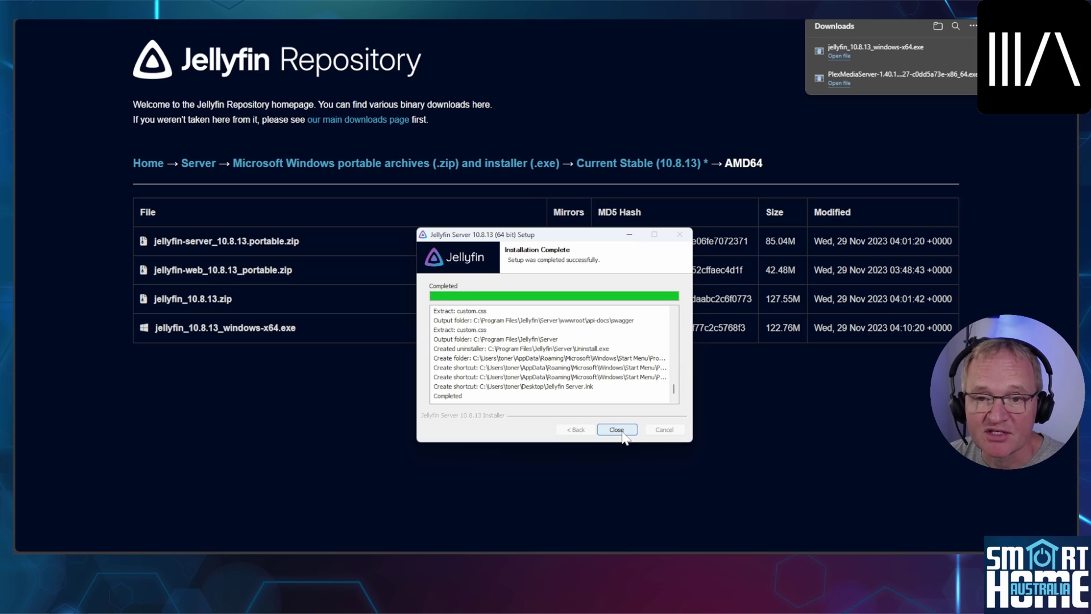
{"action": "left_click", "coordinate": [617, 430]}
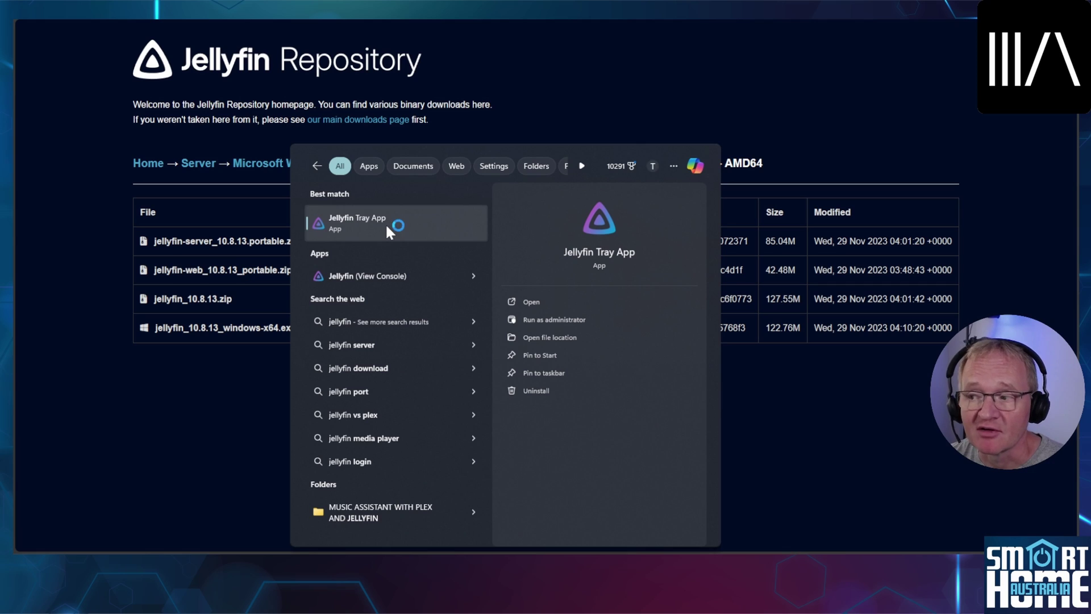
- Launch the Jellyfin Tray App and go to Jellyfin's Libraries page to create a first library
{"action": "left_click", "coordinate": [385, 223]}
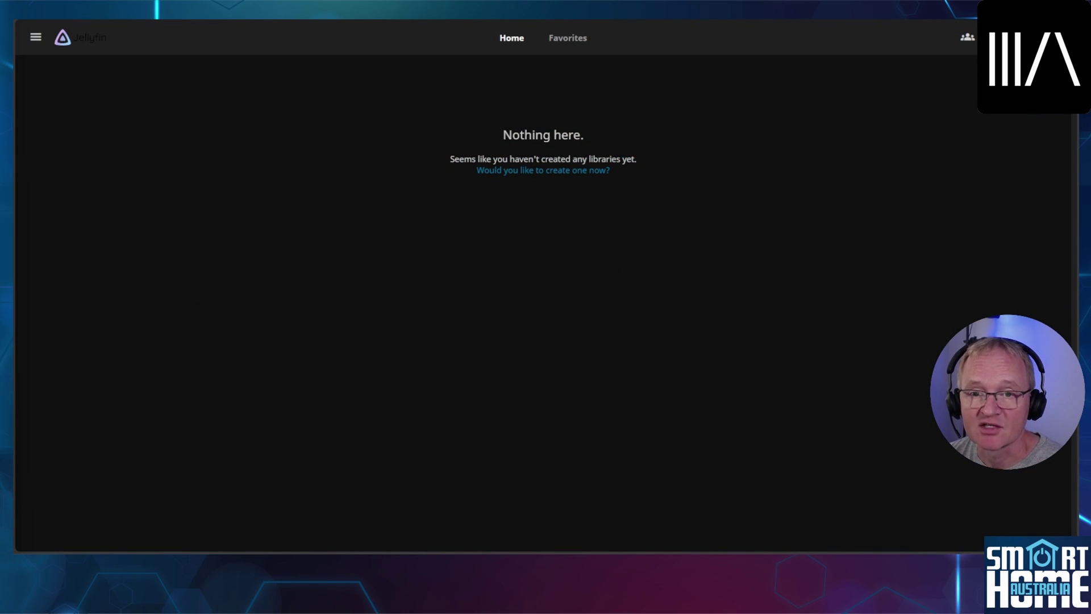
{"action": "left_click", "coordinate": [521, 170]}
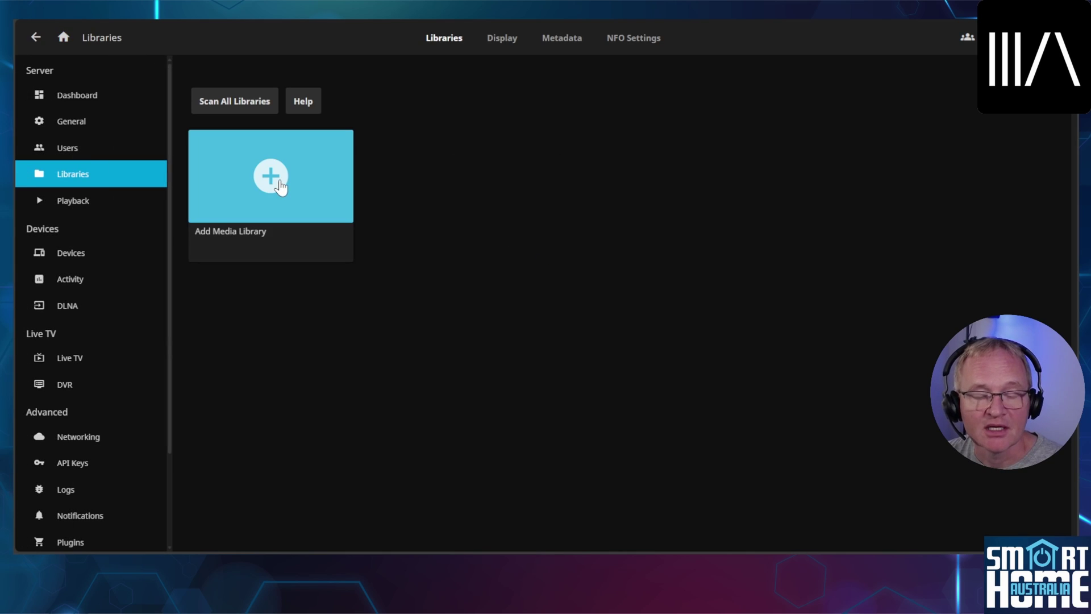
- Create a Music content-type library with folder C:\FREEMUSIC, then return to the Jellyfin home page
{"action": "left_click", "coordinate": [281, 183]}
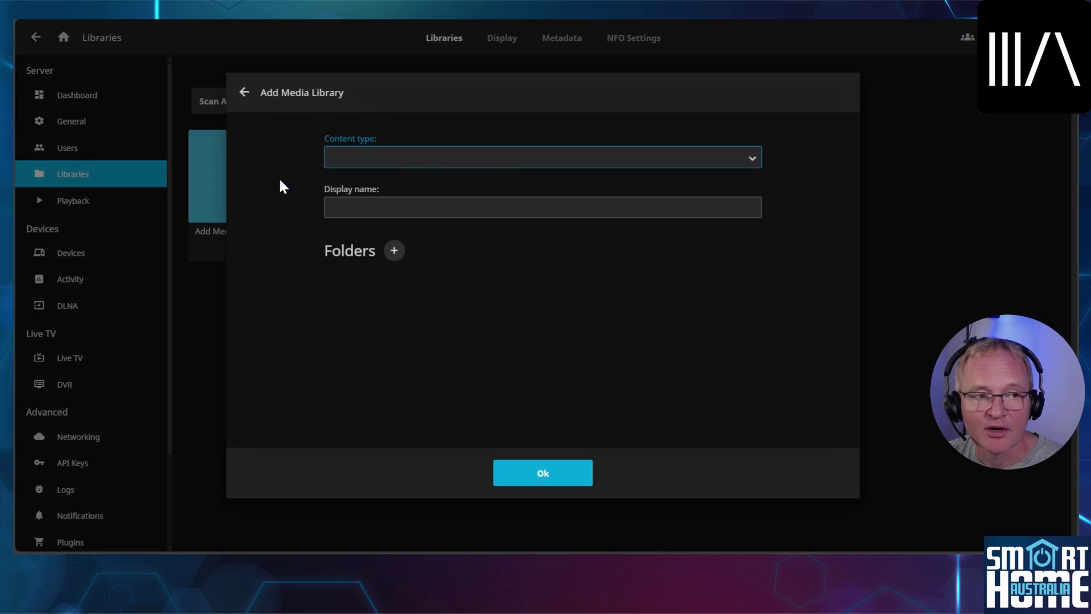
{"action": "left_click", "coordinate": [407, 160]}
{"action": "left_click", "coordinate": [391, 197]}
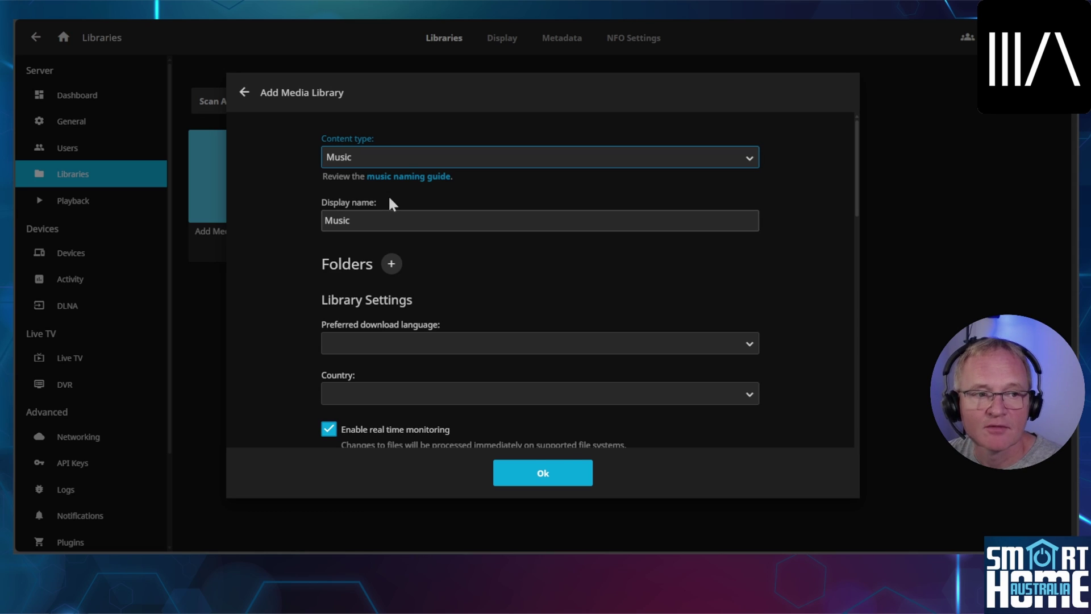
{"action": "left_click", "coordinate": [391, 265]}
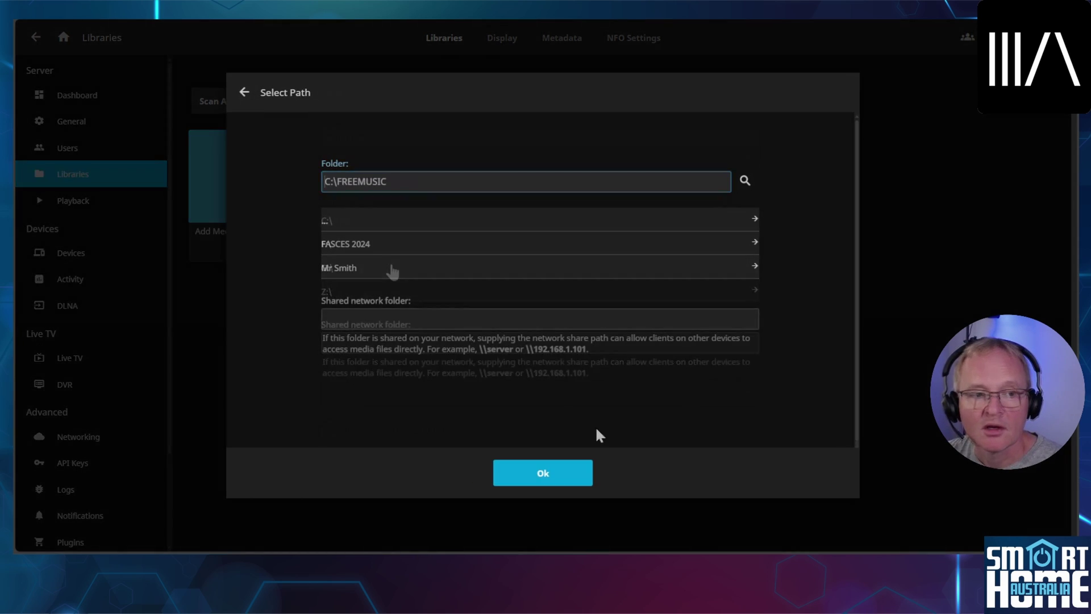
{"action": "left_click", "coordinate": [548, 475]}
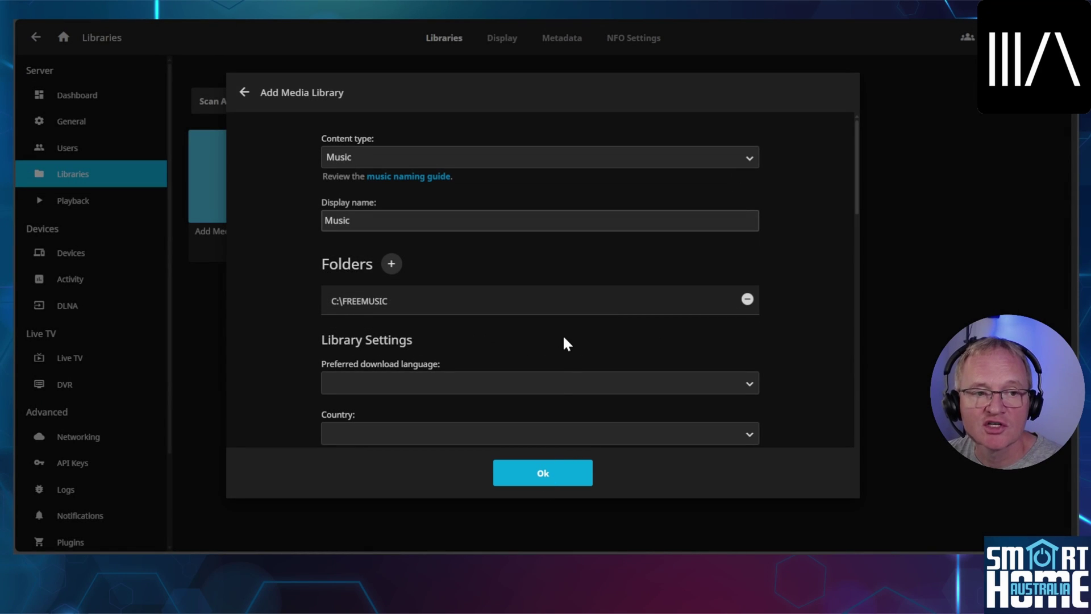
{"action": "scroll", "coordinate": [562, 336], "scroll_direction": "down", "scroll_amount": 5}
{"action": "left_click", "coordinate": [524, 483]}
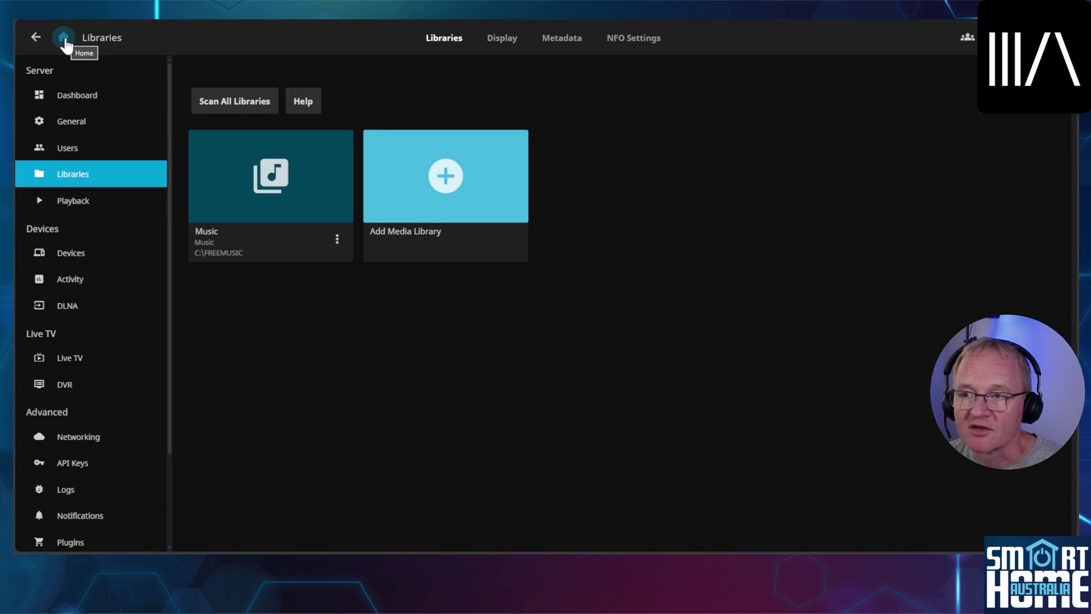
{"action": "left_click", "coordinate": [63, 40]}
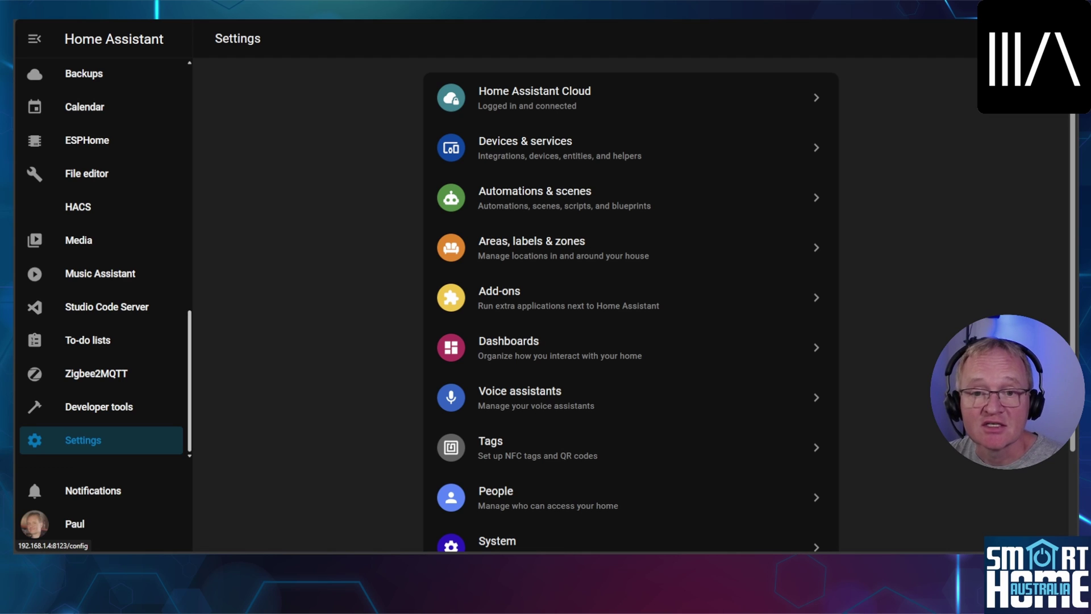
{"action": "left_click", "coordinate": [507, 155]}
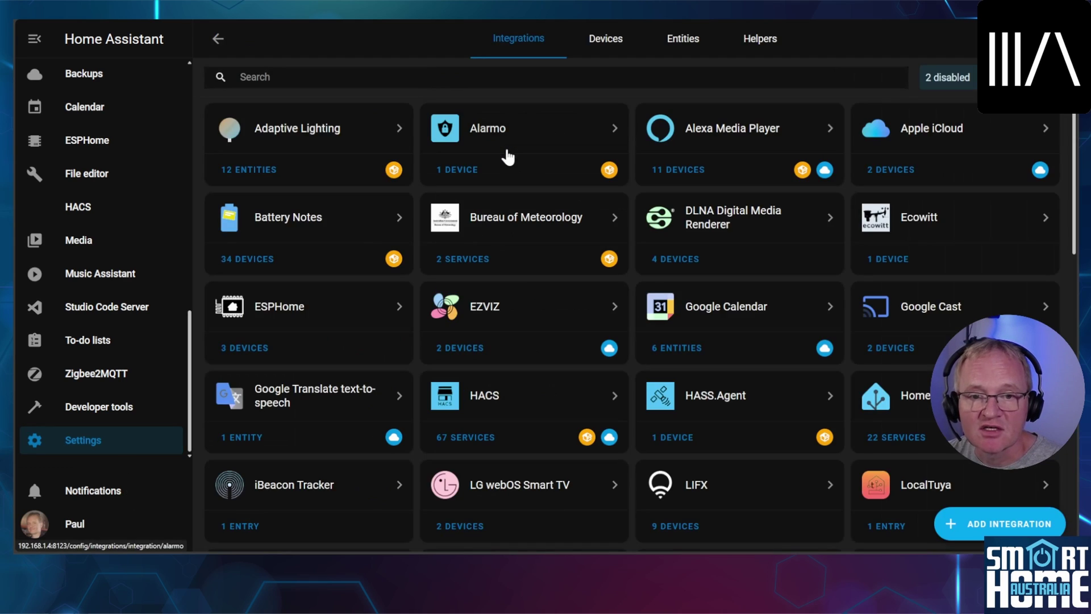
{"action": "left_click", "coordinate": [952, 524]}
{"action": "type", "text": "jellyfin"}
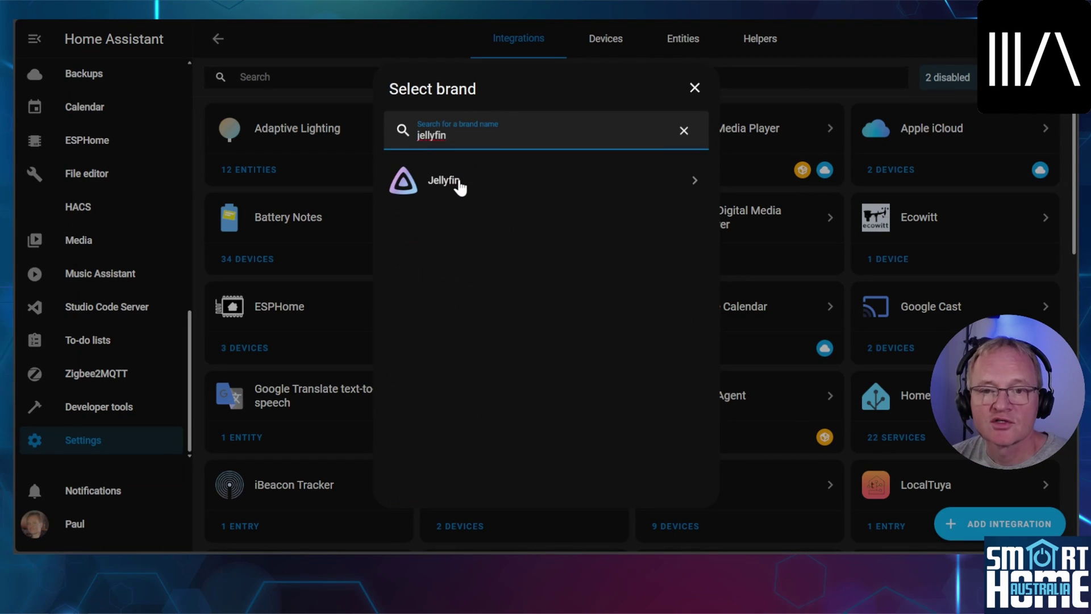
{"action": "left_click", "coordinate": [444, 181]}
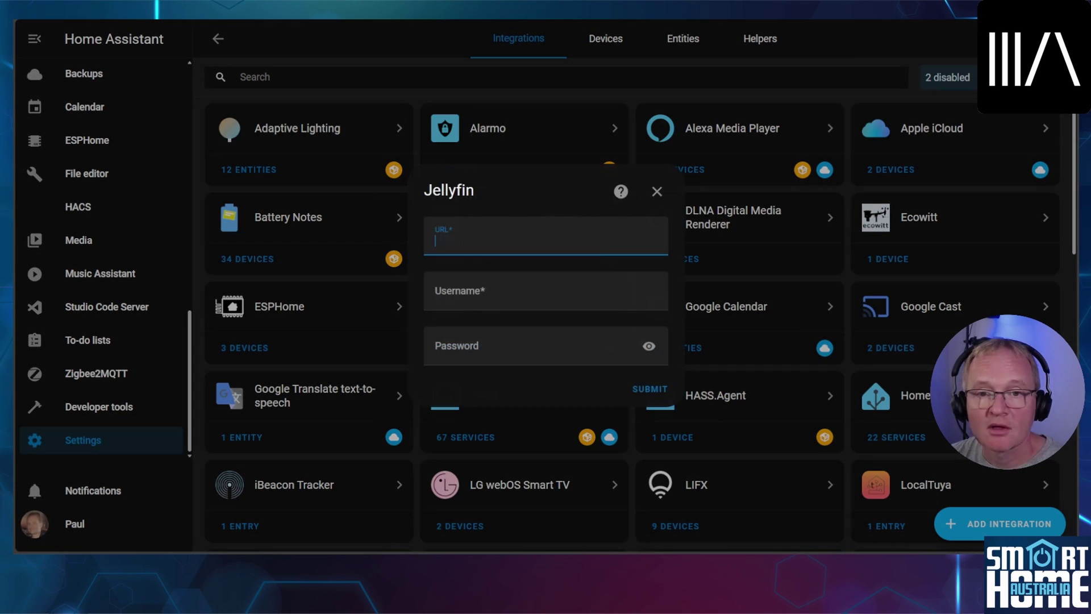
{"action": "type", "text": "http://192.168.1.5:8096"}
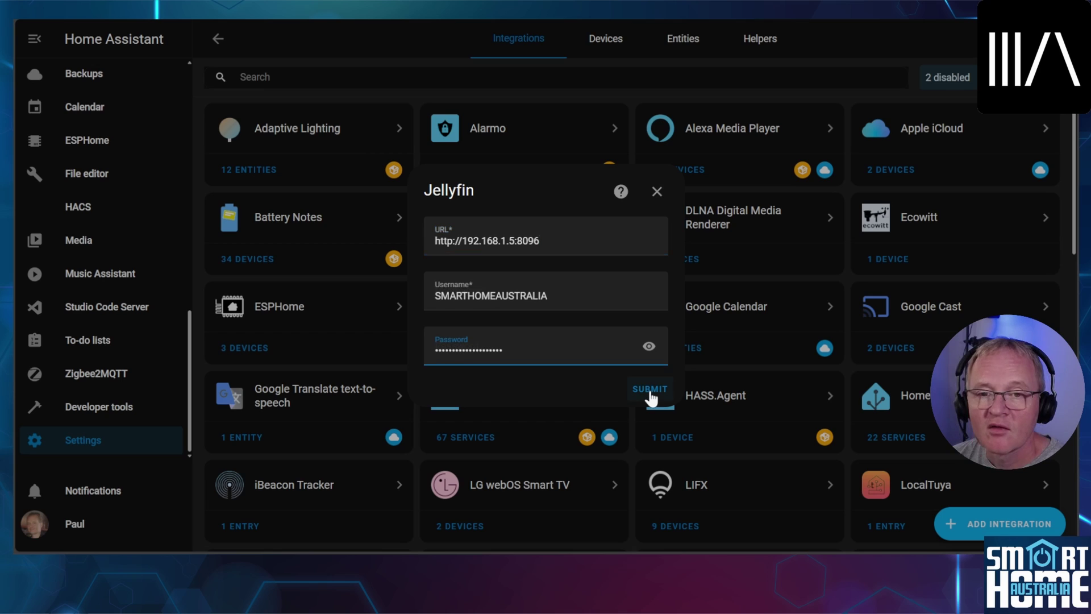
{"action": "left_click", "coordinate": [650, 391]}
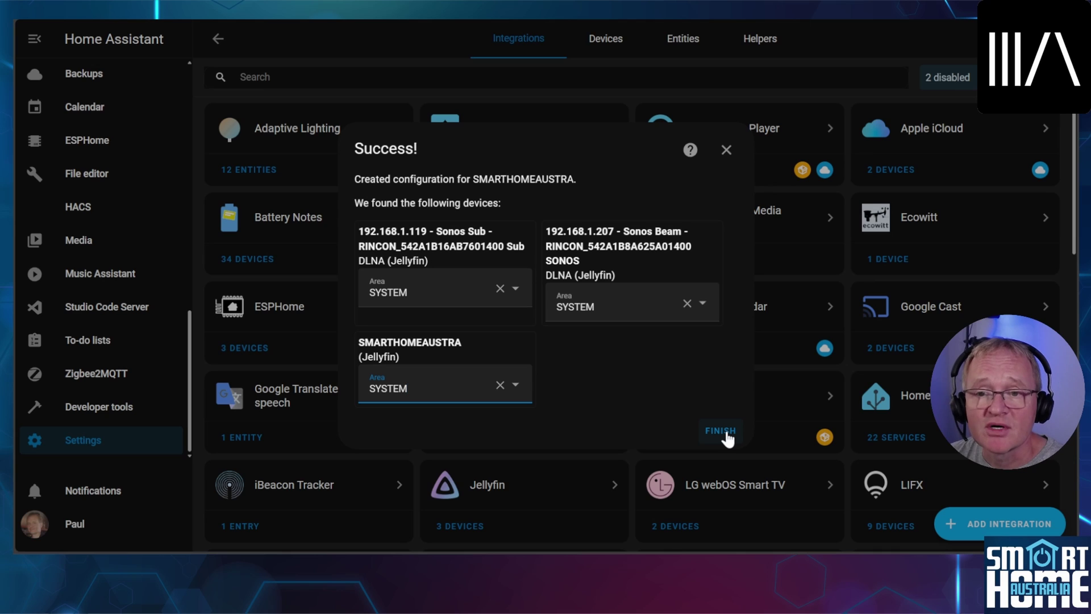
{"action": "left_click", "coordinate": [721, 431]}
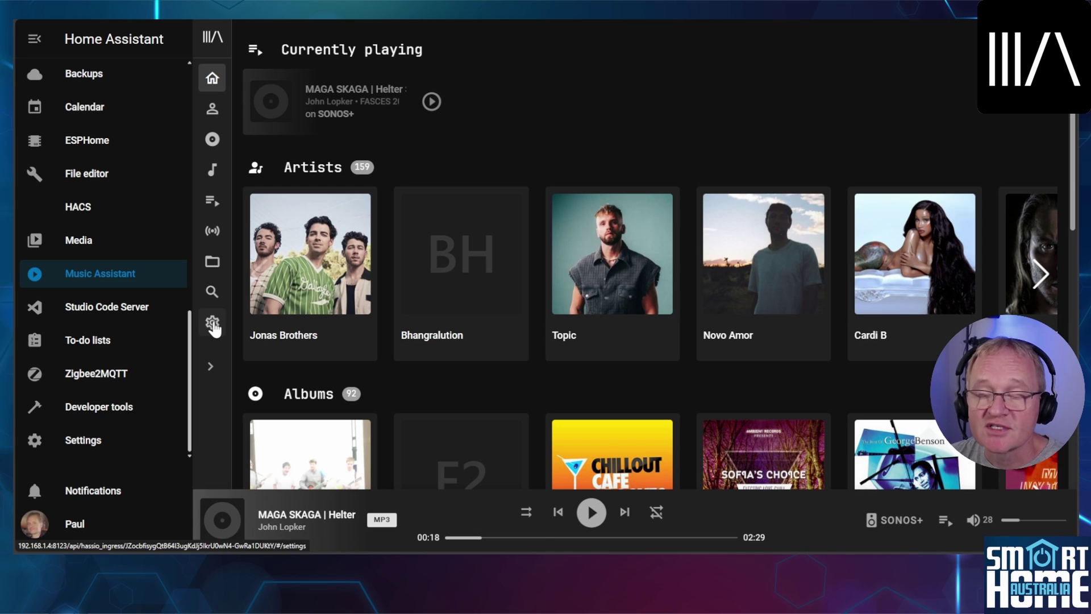
{"action": "left_click", "coordinate": [213, 324]}
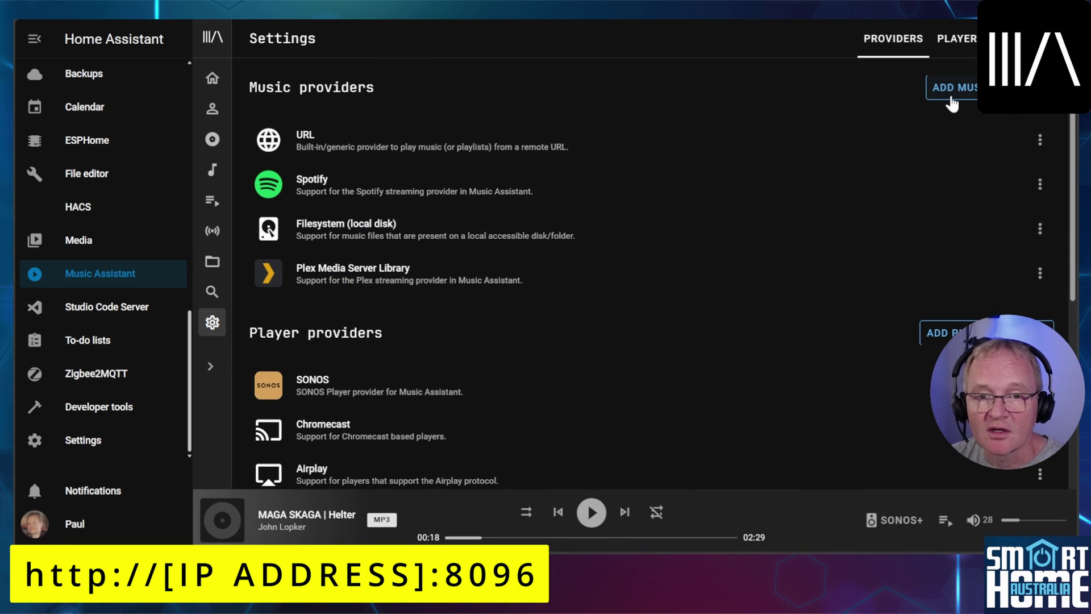
{"action": "left_click", "coordinate": [953, 98]}
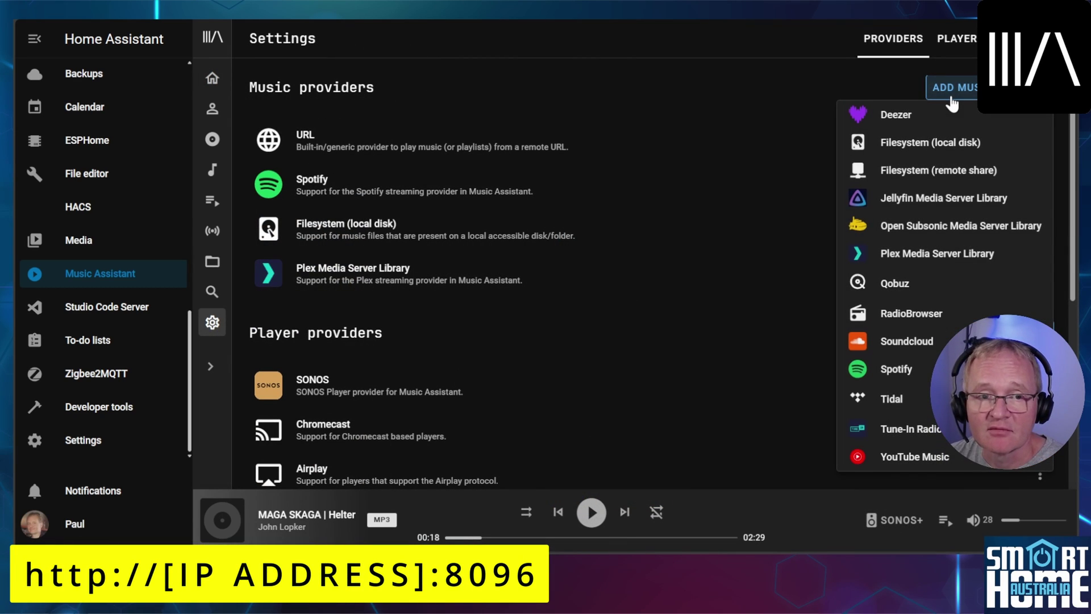
{"action": "left_click", "coordinate": [921, 202]}
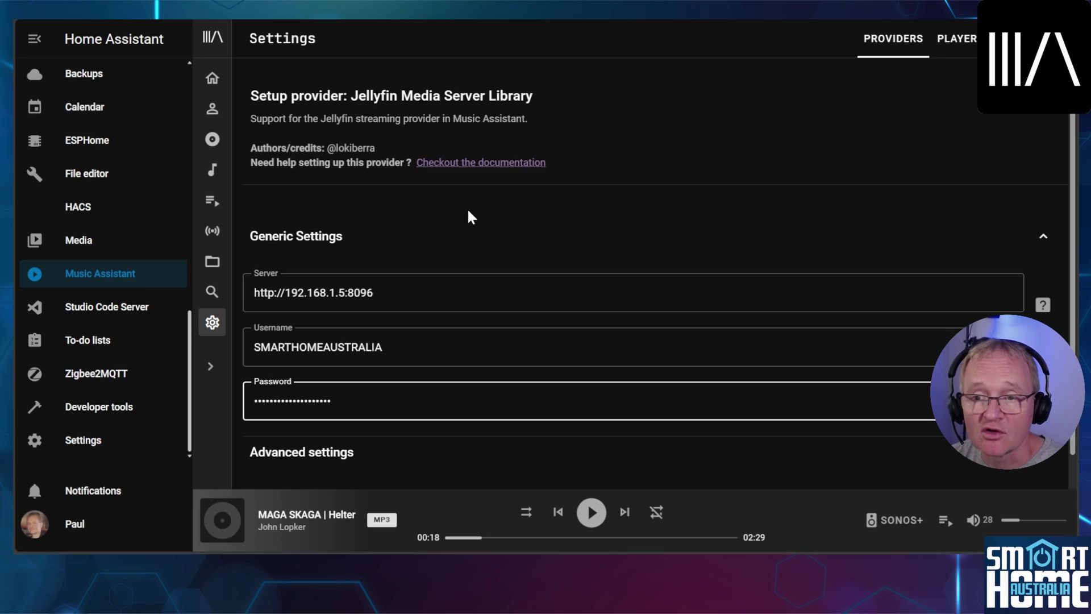
{"action": "scroll", "coordinate": [592, 231], "scroll_direction": "down", "scroll_amount": 2}
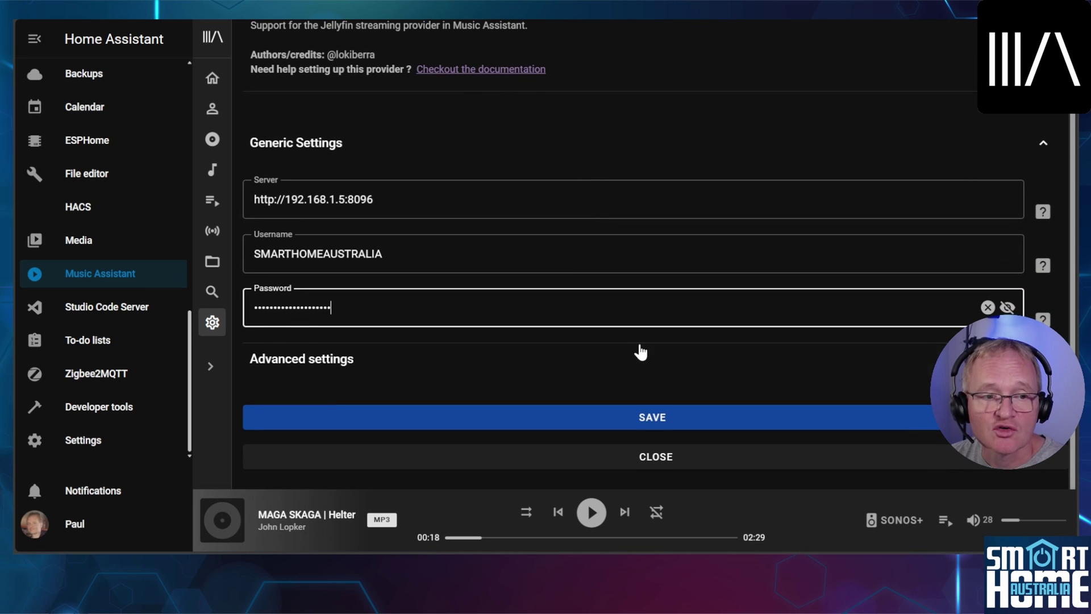
{"action": "left_click", "coordinate": [657, 417]}
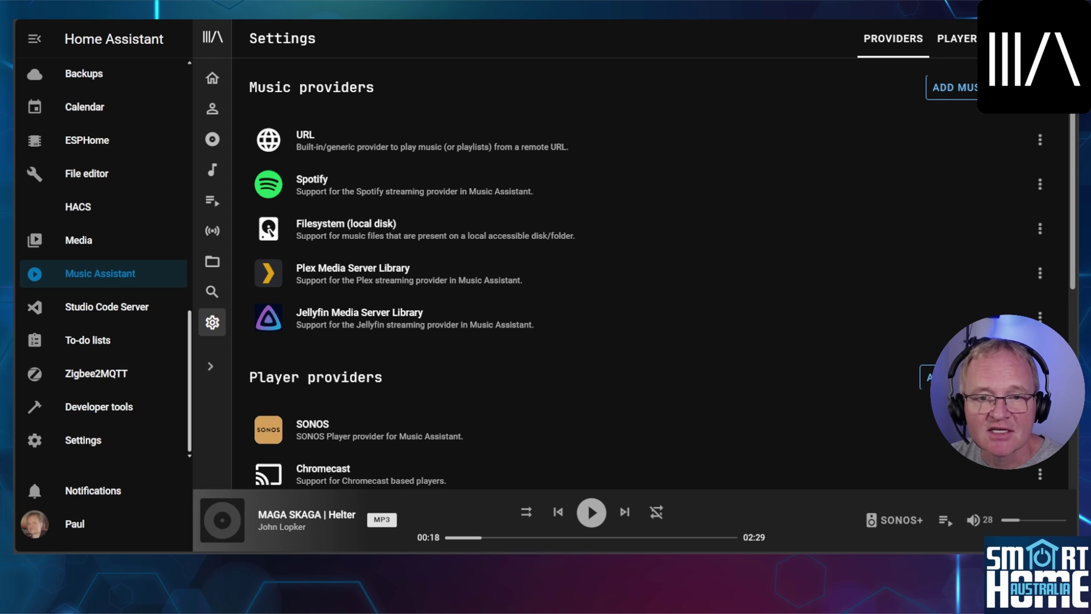
- Browse into Jellyfin Media Server Library and open its Albums folder
{"action": "left_click", "coordinate": [216, 265]}
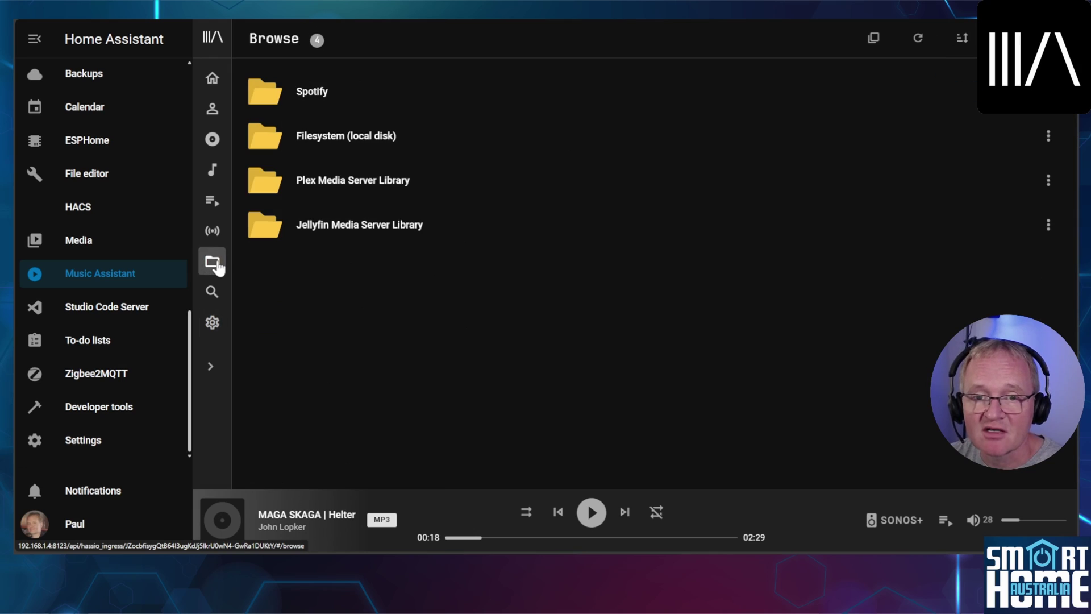
{"action": "left_click", "coordinate": [345, 228]}
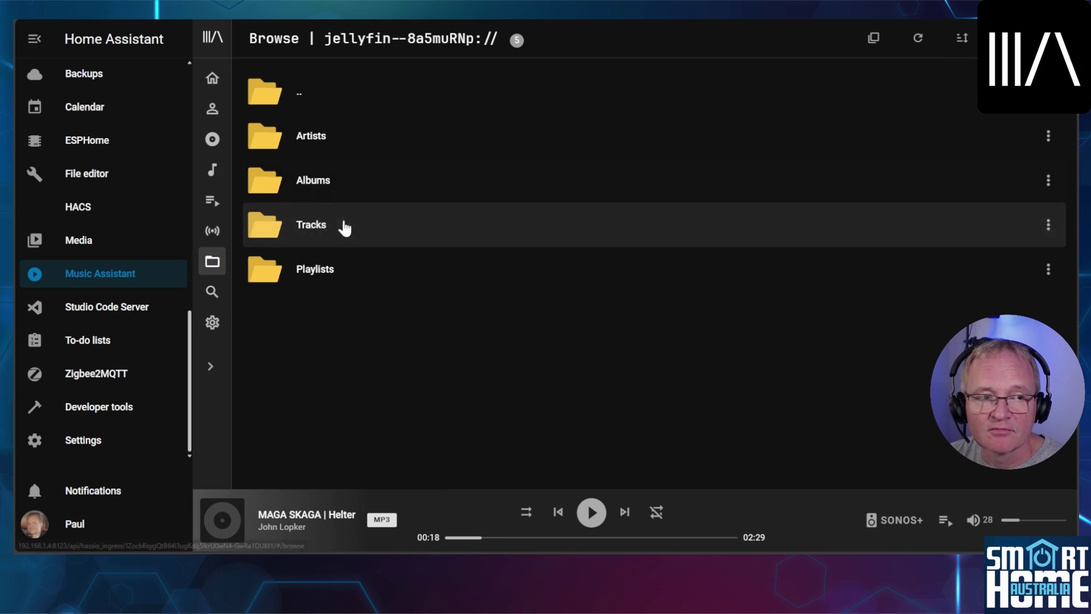
{"action": "left_click", "coordinate": [324, 191]}
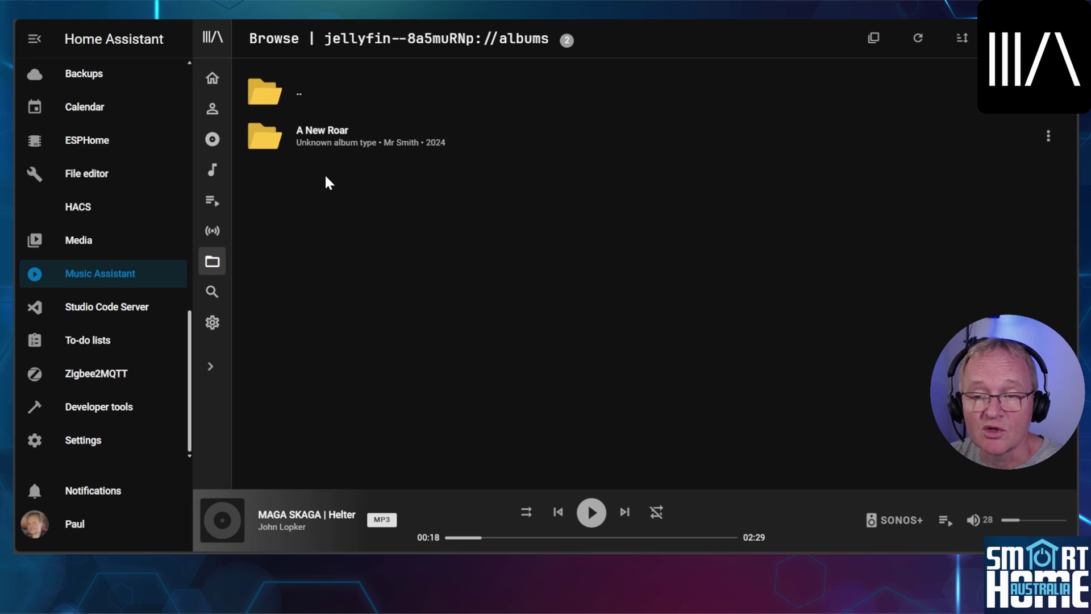